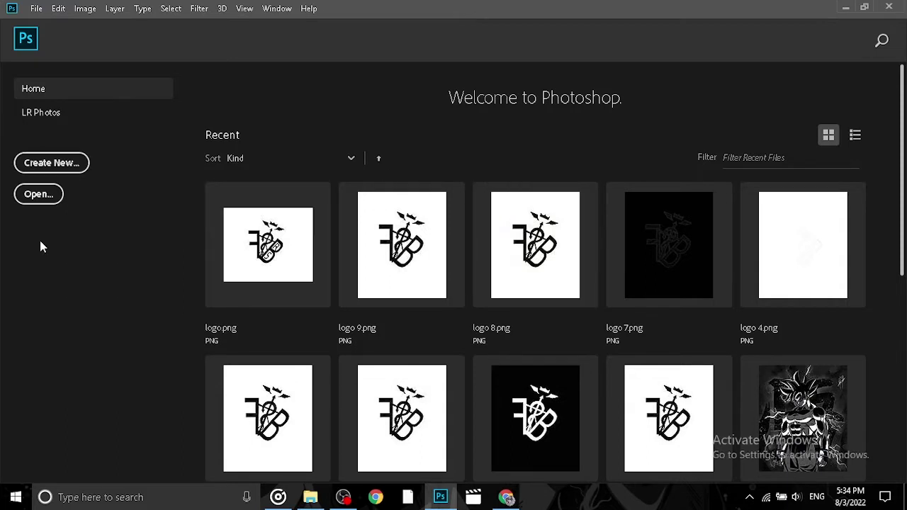
# - Create a new white document 2500 by 3000 pixels at 300 pixels per inch
pyautogui.click(35, 165)
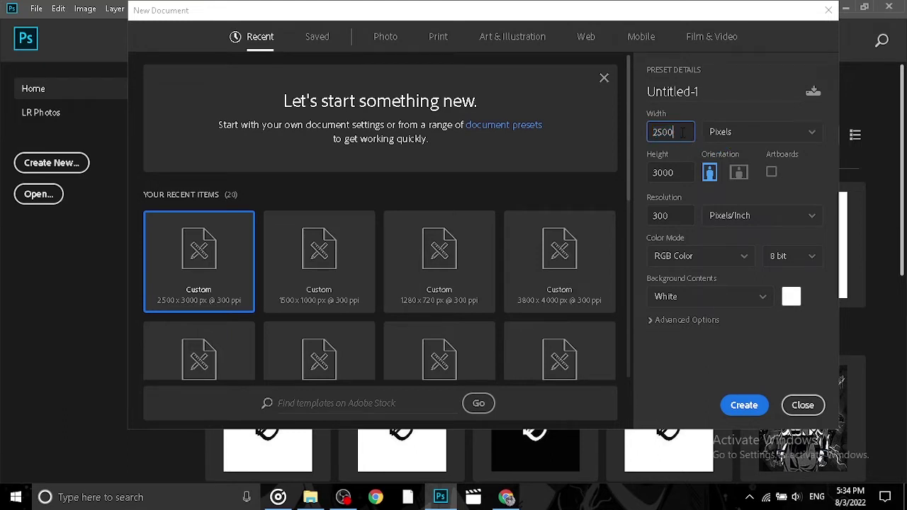
pyautogui.press('Tab')
pyautogui.press('Return')
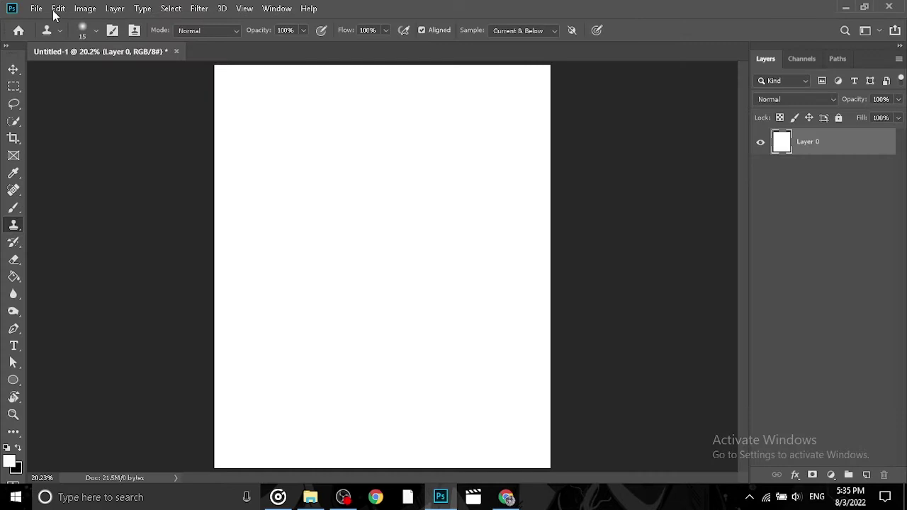
# - Open the anime girl poster image and unlock its background layer
pyautogui.hotkey('ctrl', 'o')
pyautogui.click(54, 109)
pyautogui.press('Escape')
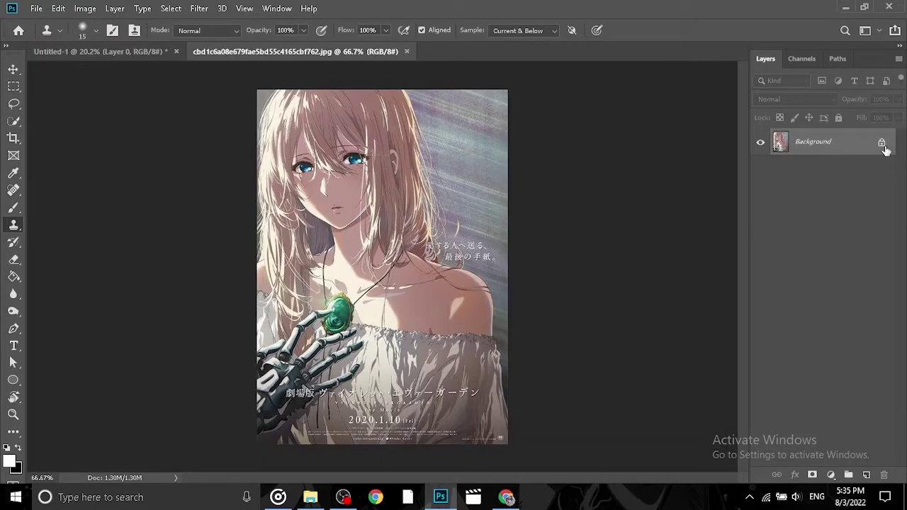
pyautogui.click(882, 143)
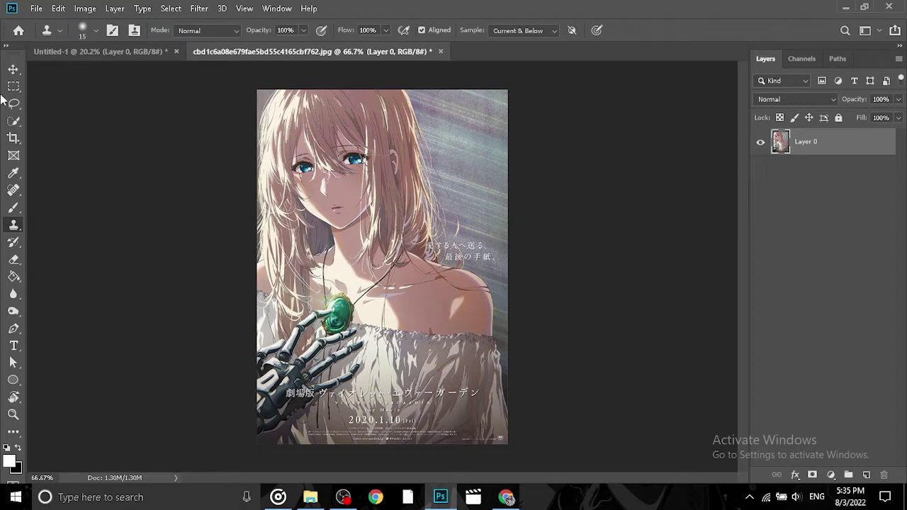
# - Copy the poster image into the blank document and place it near the middle of the canvas
pyautogui.click(13, 68)
pyautogui.moveTo(399, 236); pyautogui.dragTo(497, 230)
pyautogui.moveTo(418, 228); pyautogui.dragTo(380, 243)
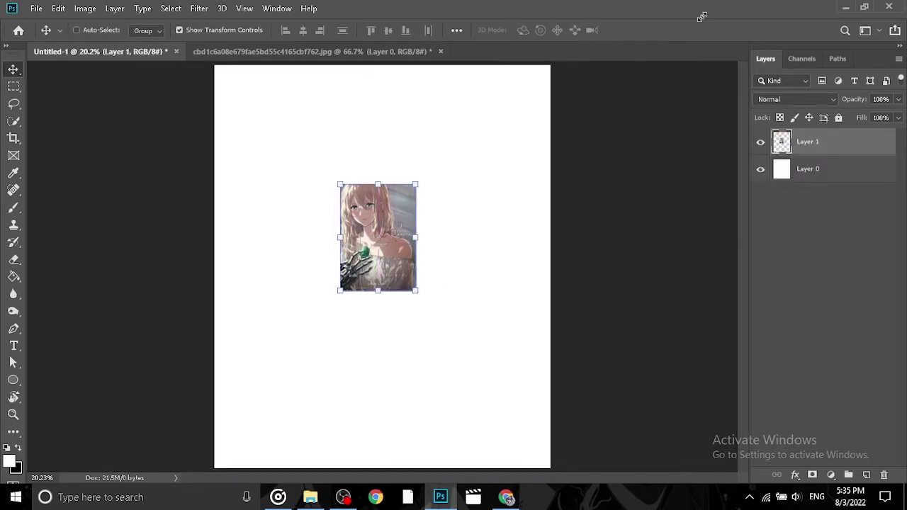
# - Scale the poster image proportionally to 375% so that it fills the full canvas height
pyautogui.hotkey('ctrl', 't')
pyautogui.moveTo(416, 185); pyautogui.dragTo(589, 85)
pyautogui.moveTo(390, 236); pyautogui.dragTo(303, 402)
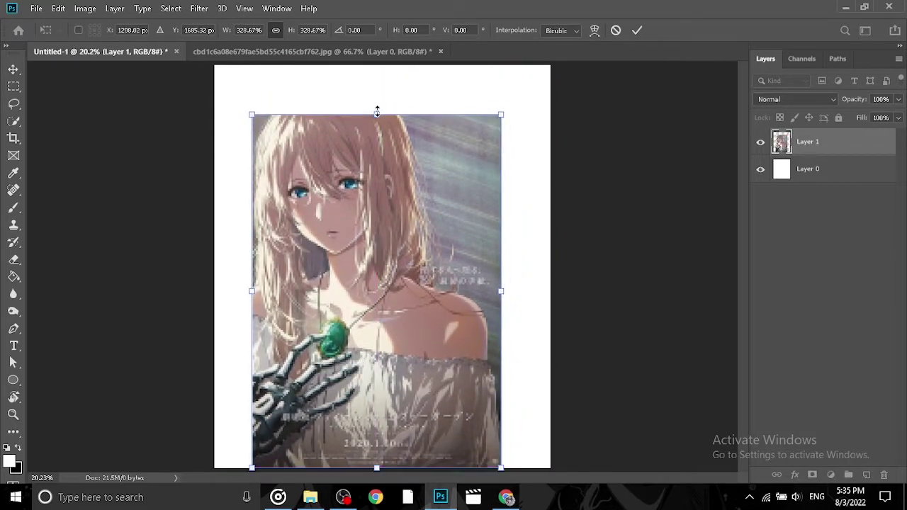
pyautogui.moveTo(377, 111); pyautogui.dragTo(371, 65)
# - Centre the scaled poster image horizontally on the canvas at X 1250 px and apply the transform
pyautogui.press('Right')
pyautogui.press('Right')
pyautogui.press('Right')
pyautogui.press('Right')
pyautogui.press('Right')
pyautogui.press('Right')
pyautogui.press('Right')
pyautogui.press('Right')
pyautogui.press('Right')
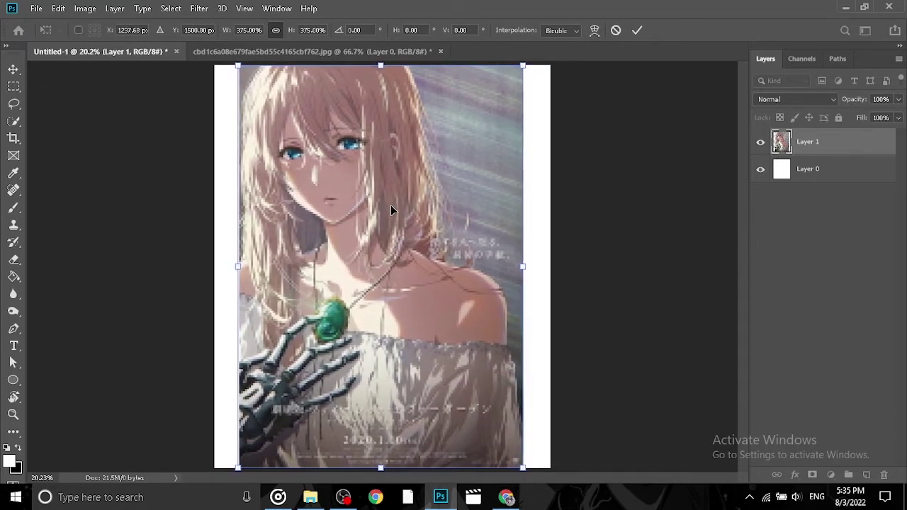
pyautogui.moveTo(390, 205); pyautogui.dragTo(396, 204)
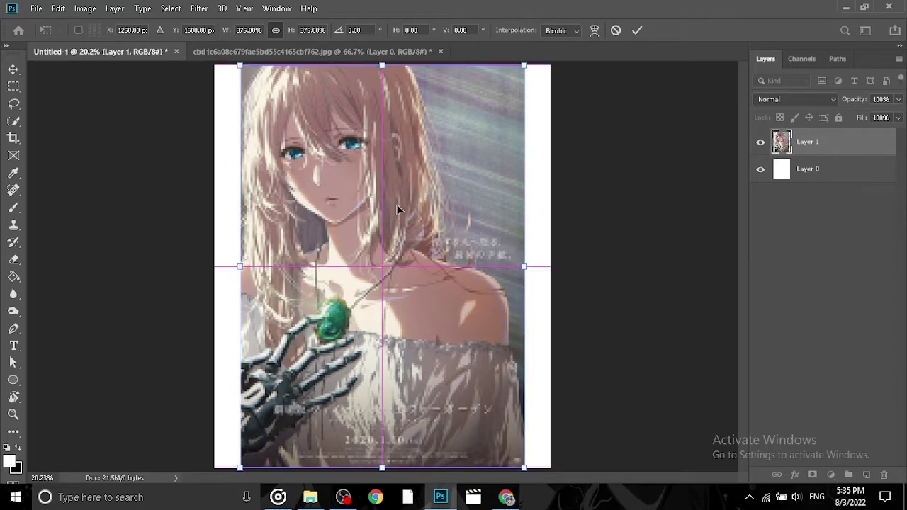
pyautogui.click(638, 31)
# - Add a new layer and start a Pen shape along the hair outline at the upper left of the head
pyautogui.press('b')
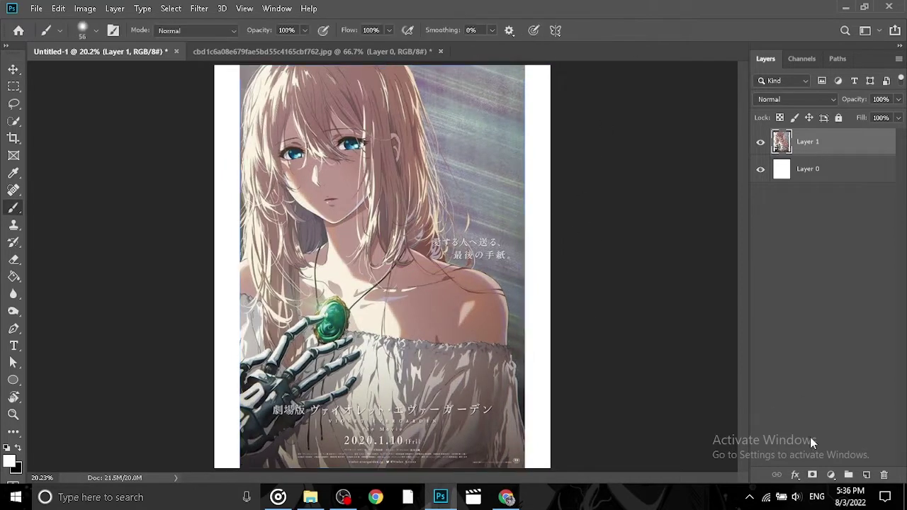
pyautogui.hotkey('ctrl', 'shift', 'alt', 'n')
pyautogui.press('p')
pyautogui.hotkey('ctrl', '+')
pyautogui.hotkey('ctrl', '+')
pyautogui.hotkey('ctrl', '+')
pyautogui.moveTo(297, 397); pyautogui.dragTo(579, 273)
pyautogui.hotkey('ctrl', '+')
pyautogui.click(378, 130)
pyautogui.moveTo(322, 227); pyautogui.dragTo(319, 271)
pyautogui.scroll(-1, 354, 285)
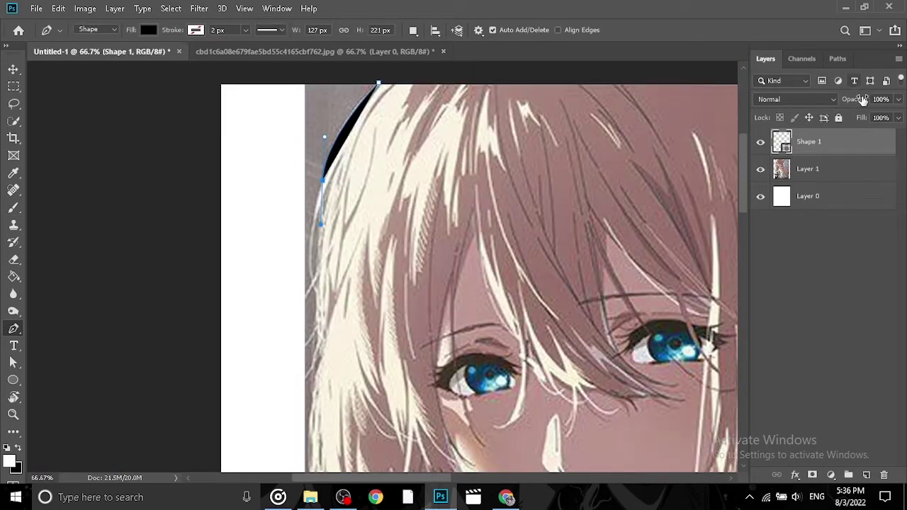
# - Set the outline shape's opacity to 0% and continue tracing down the strands on the left edge of the hair
pyautogui.moveTo(852, 101); pyautogui.dragTo(779, 101)
pyautogui.scroll(-1, 321, 241)
pyautogui.moveTo(311, 229); pyautogui.dragTo(314, 283)
pyautogui.scroll(-1, 320, 257)
pyautogui.click(297, 198)
pyautogui.scroll(-3, 298, 212)
pyautogui.scroll(-1, 321, 272)
pyautogui.moveTo(313, 283); pyautogui.dragTo(322, 233)
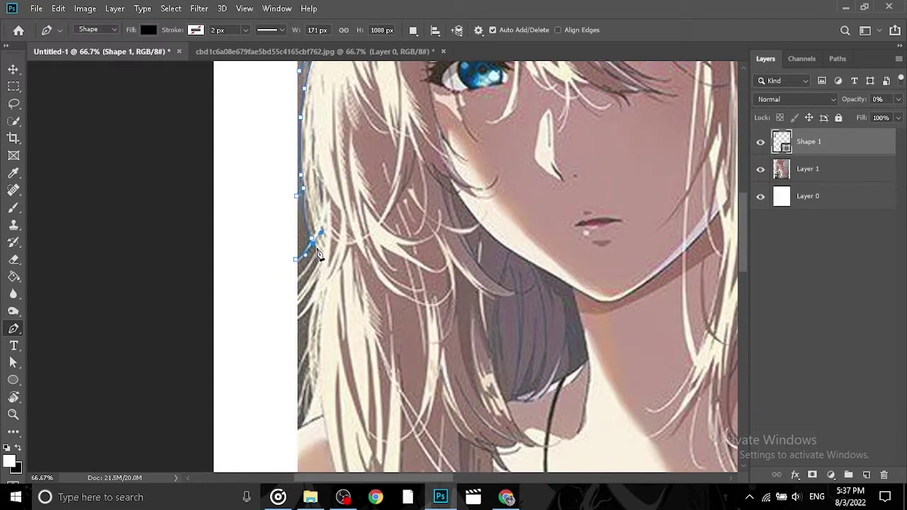
pyautogui.moveTo(320, 272); pyautogui.dragTo(327, 241)
pyautogui.click(302, 286)
pyautogui.moveTo(320, 271); pyautogui.dragTo(324, 264)
pyautogui.moveTo(312, 298); pyautogui.dragTo(328, 240)
pyautogui.moveTo(329, 263); pyautogui.dragTo(327, 283)
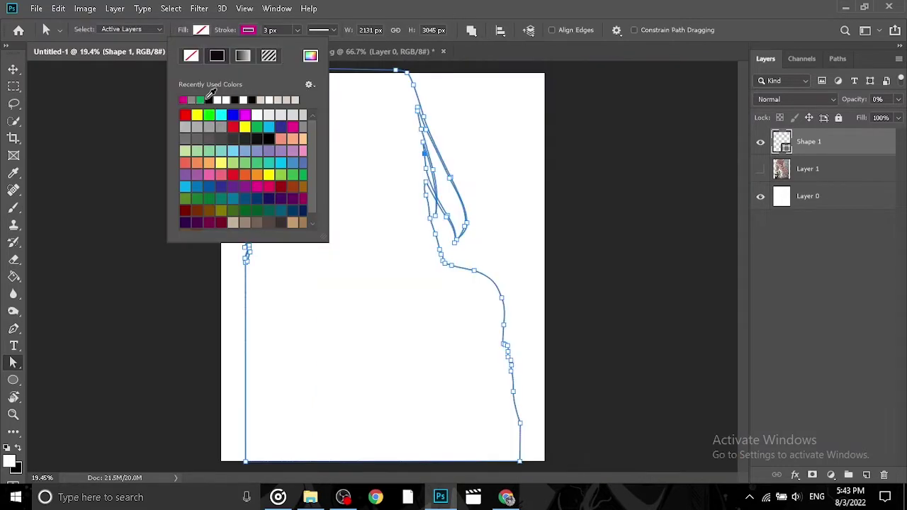
# - Give the body outline shape a black stroke at 100% opacity and set the brush size to 2 px
pyautogui.press('b')
pyautogui.click(83, 30)
pyautogui.press('BackSpace')
pyautogui.write('2')
pyautogui.click(93, 226)
pyautogui.press('Return')
pyautogui.click(766, 58)
pyautogui.click(837, 59)
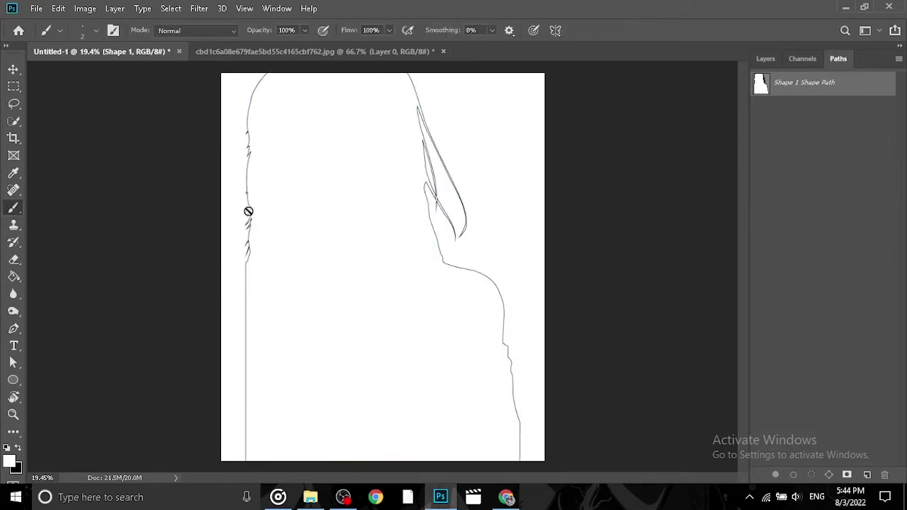
pyautogui.press('a')
pyautogui.press('b')
pyautogui.click(766, 58)
pyautogui.click(838, 58)
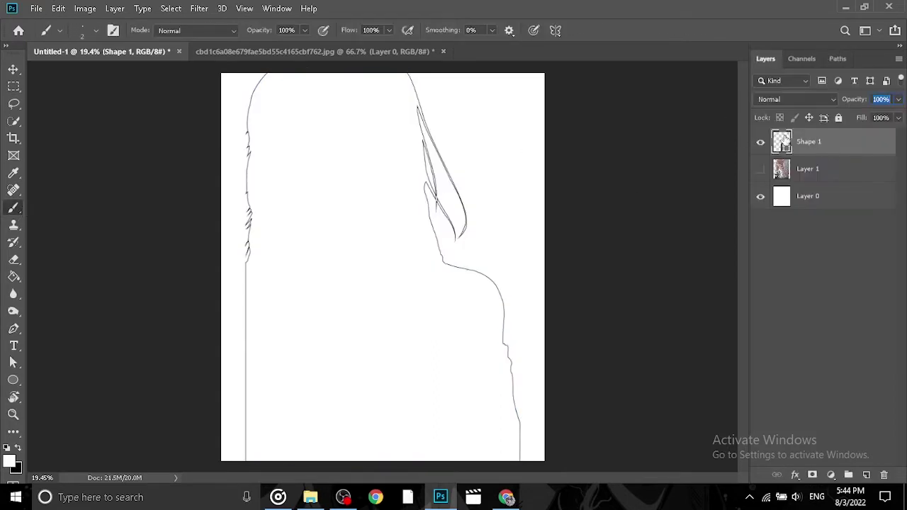
# - Trace the dress's ruffled neckline on both sides of the hand as Pen shapes with a 4 px black stroke
pyautogui.click(13, 328)
pyautogui.press('a')
pyautogui.press('Return')
pyautogui.hotkey('ctrl', '+')
pyautogui.hotkey('ctrl', '+')
pyautogui.hotkey('ctrl', '+')
pyautogui.hotkey('ctrl', '+')
pyautogui.moveTo(484, 193); pyautogui.dragTo(342, 299)
pyautogui.hotkey('ctrl', '-')
pyautogui.hotkey('ctrl', '-')
pyautogui.hotkey('ctrl', '-')
pyautogui.scroll(-1, 394, 182)
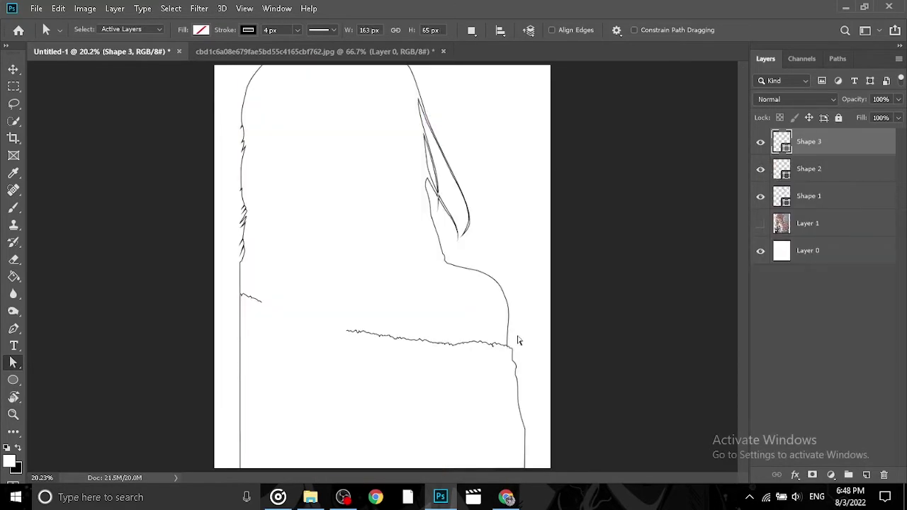
# - Trace the outline of the mechanical hand and its fingers as a Pen shape with a 4 px black stroke
pyautogui.scroll(1, 520, 340)
pyautogui.scroll(2, 217, 358)
pyautogui.scroll(2, 75, 314)
pyautogui.press('p')
pyautogui.moveTo(229, 225); pyautogui.dragTo(389, 241)
pyautogui.click(296, 285)
pyautogui.click(318, 263)
pyautogui.hotkey('ctrl', 'z')
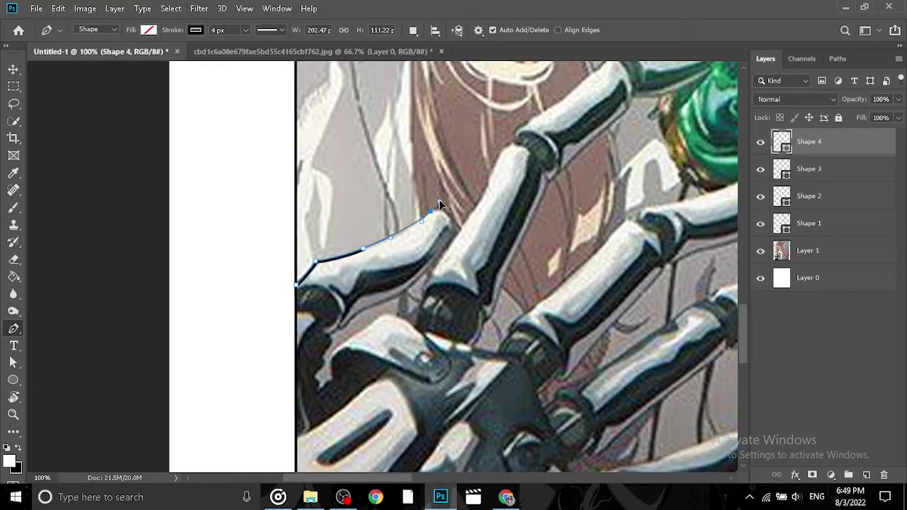
pyautogui.moveTo(440, 200); pyautogui.dragTo(441, 199)
pyautogui.moveTo(453, 231); pyautogui.dragTo(446, 243)
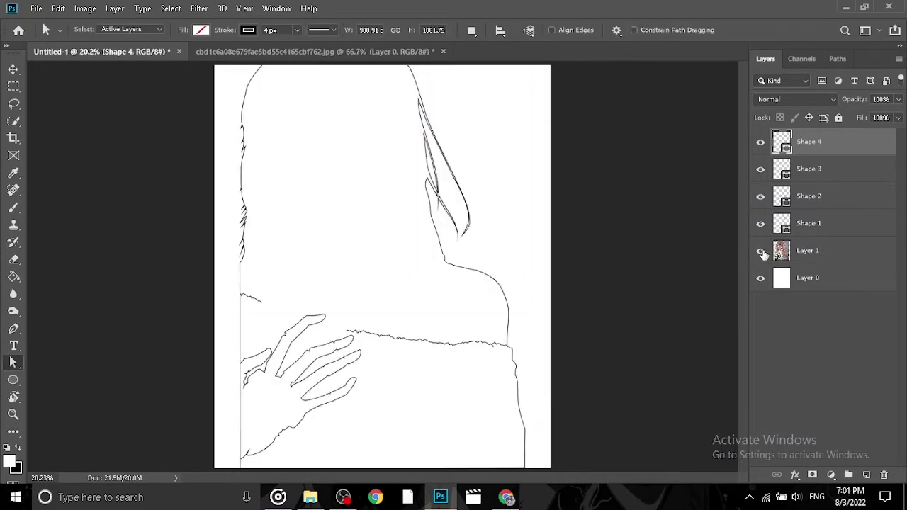
# - Trace the jawline from cheek to cheek around the chin over the poster and check the line with the poster hidden
pyautogui.click(760, 251)
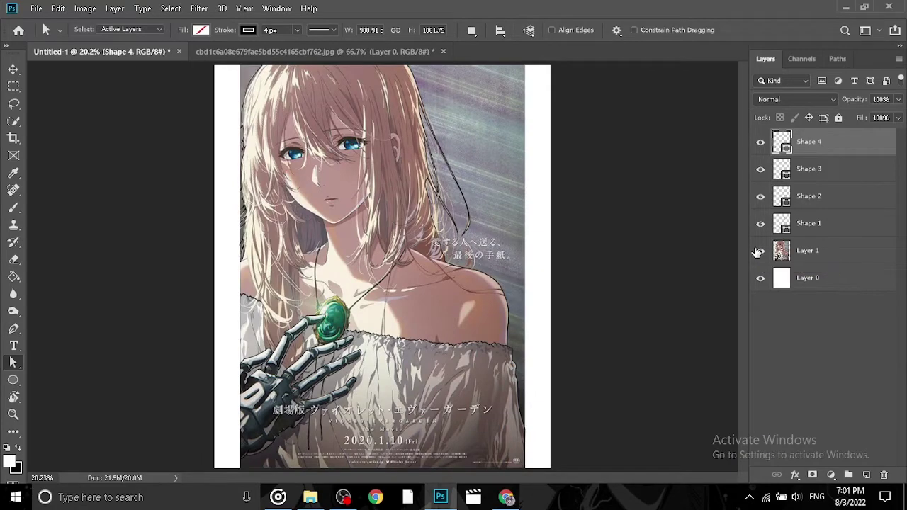
pyautogui.press('p')
pyautogui.hotkey('ctrl', '+')
pyautogui.hotkey('ctrl', '+')
pyautogui.hotkey('ctrl', '+')
pyautogui.hotkey('ctrl', '+')
pyautogui.moveTo(194, 163); pyautogui.dragTo(451, 467)
pyautogui.click(312, 305)
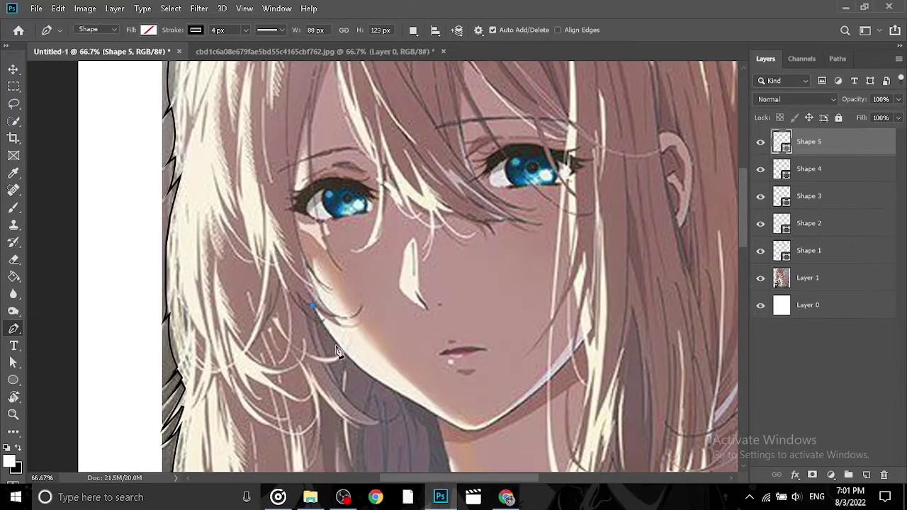
pyautogui.moveTo(339, 347); pyautogui.dragTo(350, 359)
pyautogui.click(387, 388)
pyautogui.click(438, 417)
pyautogui.click(462, 429)
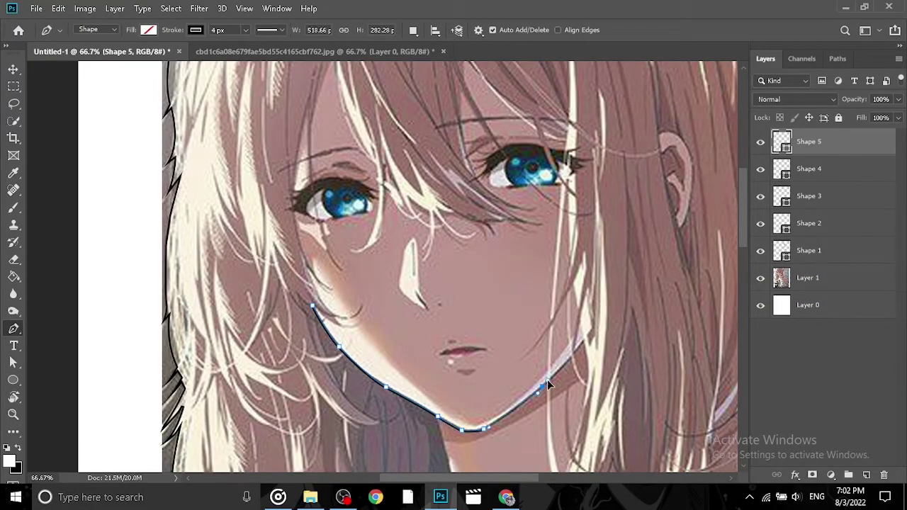
pyautogui.click(594, 329)
pyautogui.press('a')
pyautogui.click(761, 279)
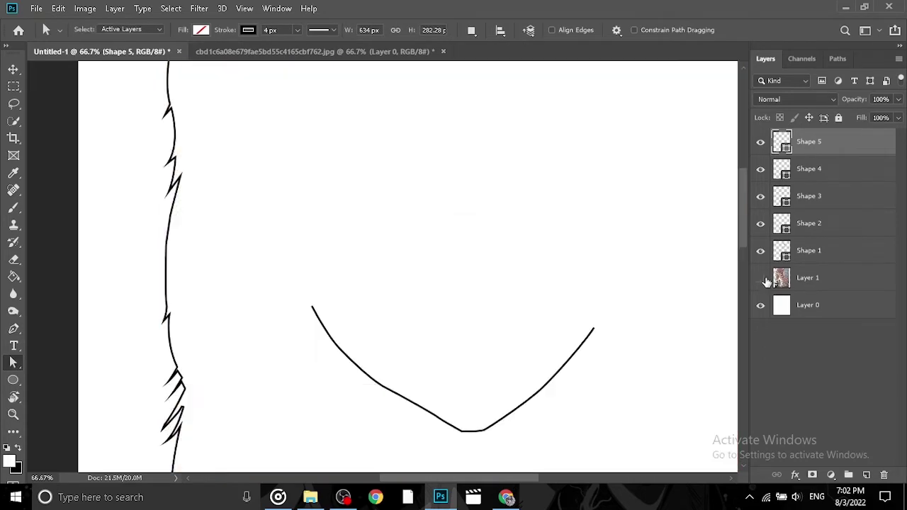
pyautogui.click(762, 279)
# - Trace the left side of the neck from the jaw down to the collarbone as a separate Pen shape
pyautogui.scroll(-4, 463, 385)
pyautogui.press('p')
pyautogui.click(435, 225)
pyautogui.moveTo(452, 300)
pyautogui.mouseDown()
pyautogui.moveTo(454, 327)
pyautogui.moveTo(394, 331)
pyautogui.mouseUp()
pyautogui.click(443, 367)
pyautogui.press('a')
pyautogui.press('p')
# - Trace the shoulder line from the neck out to the poster's left edge as a separate Pen shape
pyautogui.click(453, 297)
pyautogui.rightClick(394, 331)
pyautogui.click(372, 340)
pyautogui.moveTo(519, 363)
pyautogui.mouseDown()
pyautogui.moveTo(572, 359)
pyautogui.moveTo(536, 328)
pyautogui.mouseUp()
pyautogui.moveTo(317, 321); pyautogui.dragTo(292, 317)
pyautogui.moveTo(216, 313); pyautogui.dragTo(199, 319)
pyautogui.click(183, 330)
pyautogui.press('a')
pyautogui.click(758, 333)
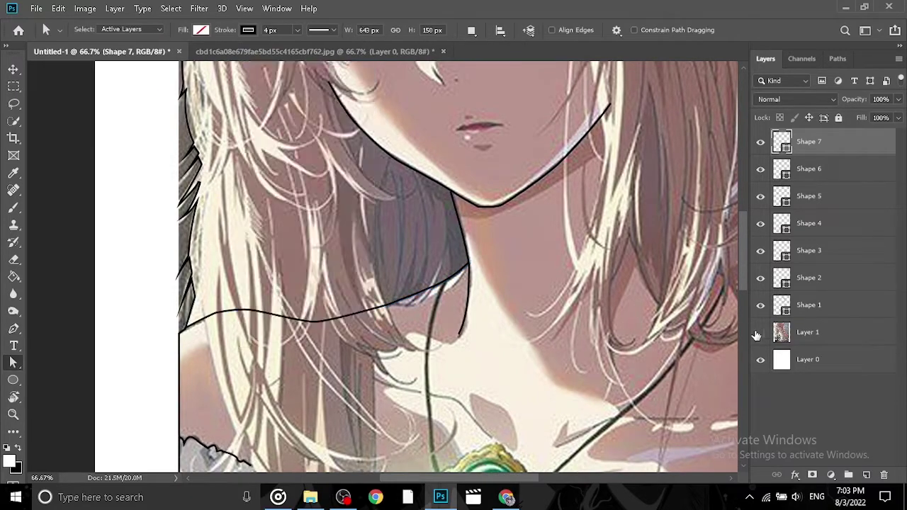
# - Select the jawline shape and adjust its curve
pyautogui.click(486, 242)
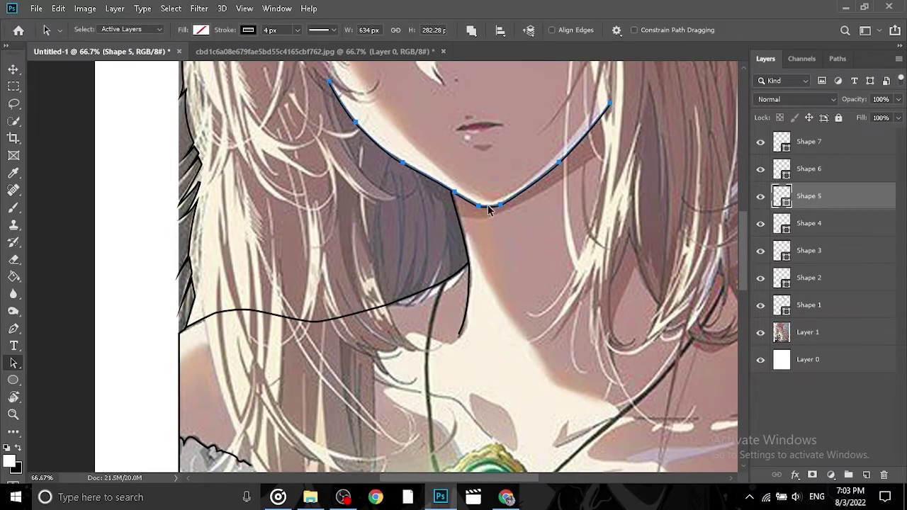
pyautogui.press('p')
pyautogui.scroll(2, 487, 206)
pyautogui.moveTo(413, 205); pyautogui.dragTo(440, 211)
pyautogui.press('a')
pyautogui.click(455, 263)
pyautogui.moveTo(440, 263); pyautogui.dragTo(495, 412)
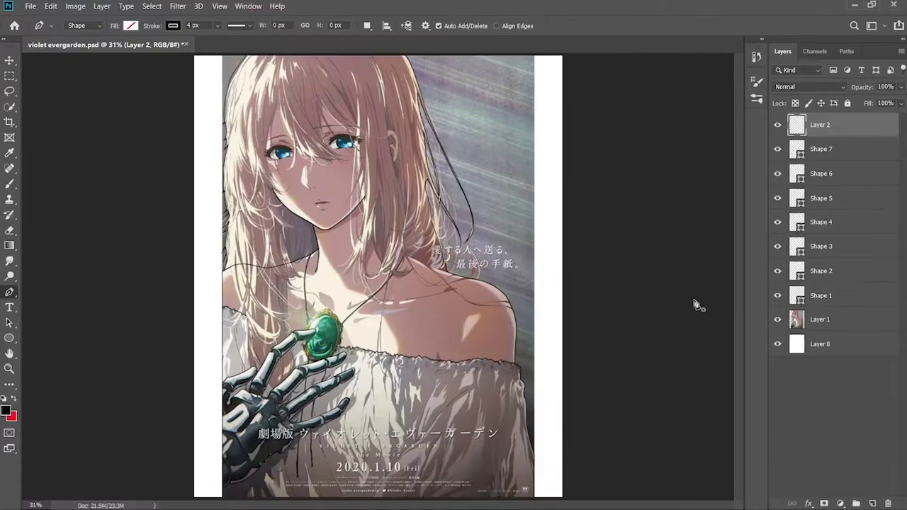
# - Trace the front hair strands over the neck, chest and face as one Pen shape with a 4 px black stroke
pyautogui.click(777, 320)
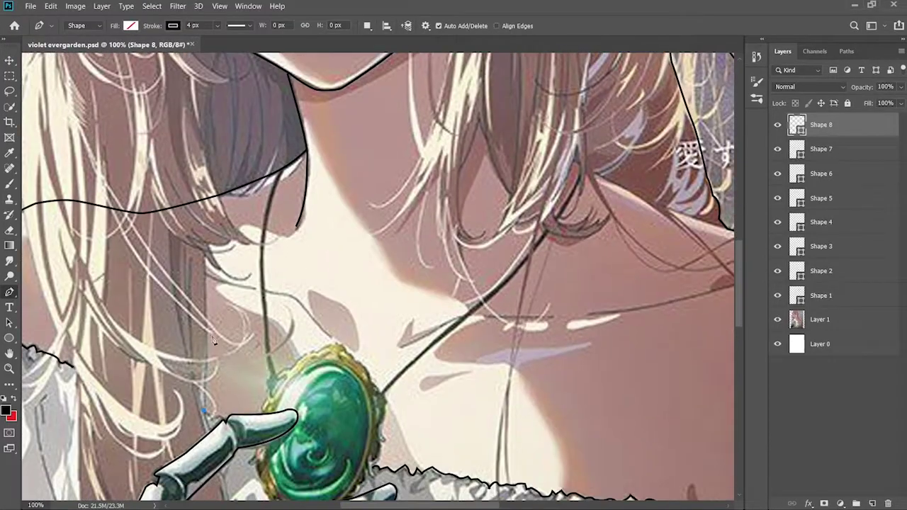
pyautogui.click(207, 259)
pyautogui.moveTo(250, 272); pyautogui.dragTo(314, 322)
pyautogui.keyDown('alt'); pyautogui.click(279, 238); pyautogui.keyUp('alt')
pyautogui.moveTo(261, 302); pyautogui.dragTo(230, 255)
pyautogui.moveTo(280, 240); pyautogui.dragTo(314, 360)
pyautogui.click(278, 289)
pyautogui.moveTo(316, 279); pyautogui.dragTo(311, 367)
pyautogui.keyDown('alt'); pyautogui.click(316, 280); pyautogui.keyUp('alt')
pyautogui.keyDown('alt'); pyautogui.click(254, 268); pyautogui.keyUp('alt')
pyautogui.moveTo(254, 267); pyautogui.dragTo(279, 305)
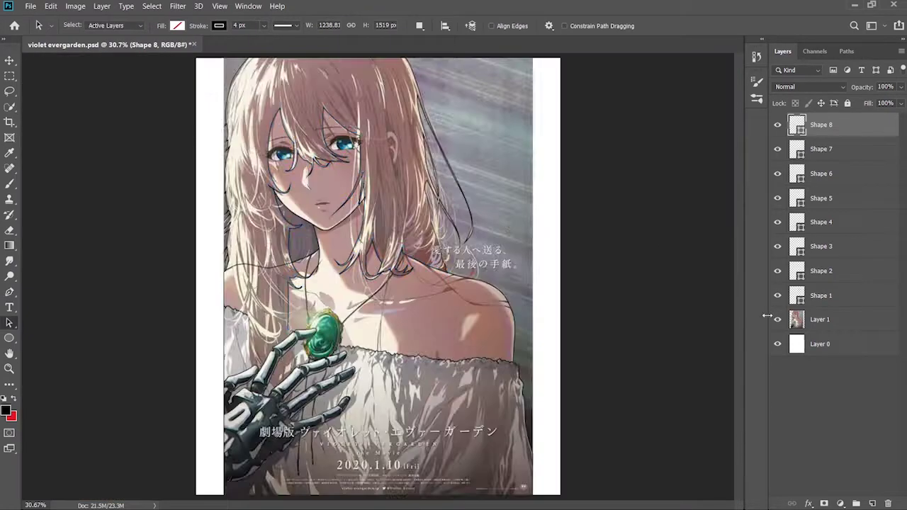
# - Hide the poster layer and set the front hair strands' stroke width to 3 px
pyautogui.click(777, 319)
pyautogui.hotkey('ctrl', '+')
pyautogui.hotkey('ctrl', '+')
pyautogui.moveTo(389, 248)
pyautogui.mouseDown()
pyautogui.moveTo(435, 353)
pyautogui.moveTo(478, 357)
pyautogui.mouseUp()
pyautogui.moveTo(440, 268); pyautogui.dragTo(432, 335)
pyautogui.scroll(-2, 560, 203)
pyautogui.scroll(-2, 551, 196)
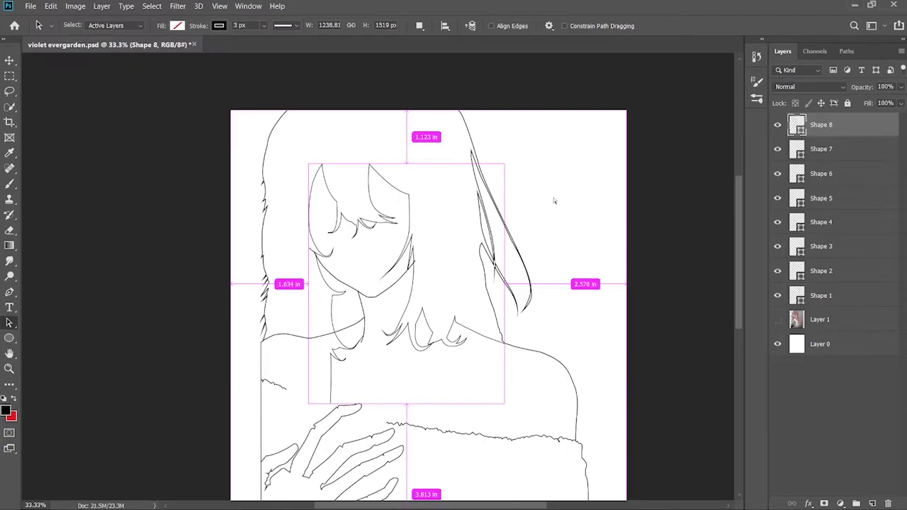
pyautogui.scroll(2, 668, 351)
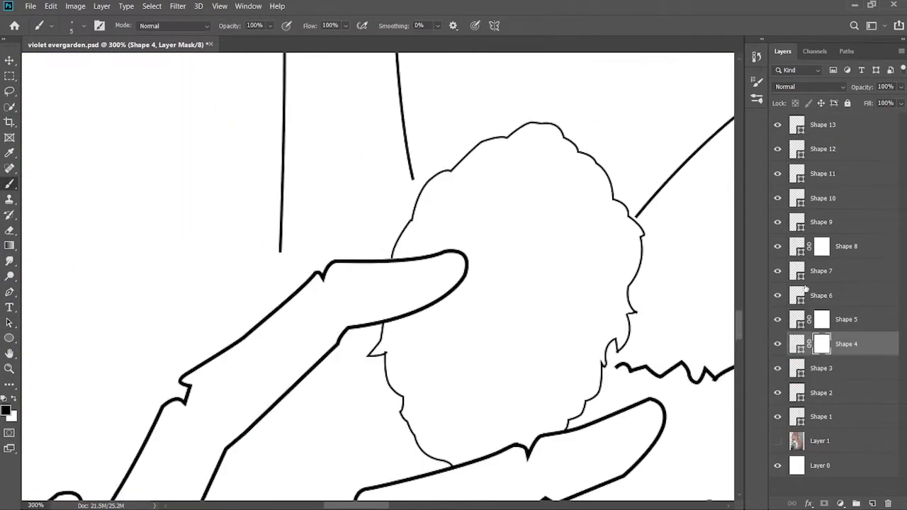
# - Transform the left necklace cord so that its lower end meets the pendant outline
pyautogui.click(882, 292)
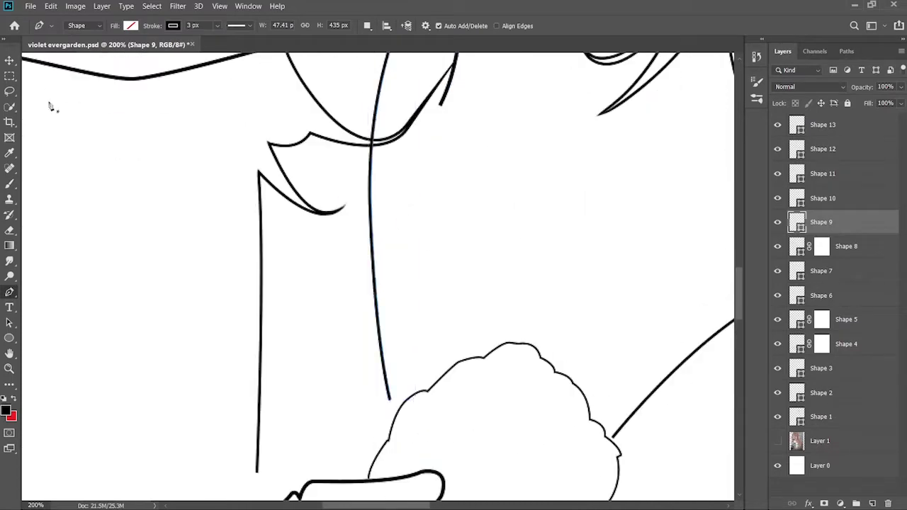
pyautogui.hotkey('ctrl', 't')
pyautogui.moveTo(422, 413); pyautogui.dragTo(410, 388)
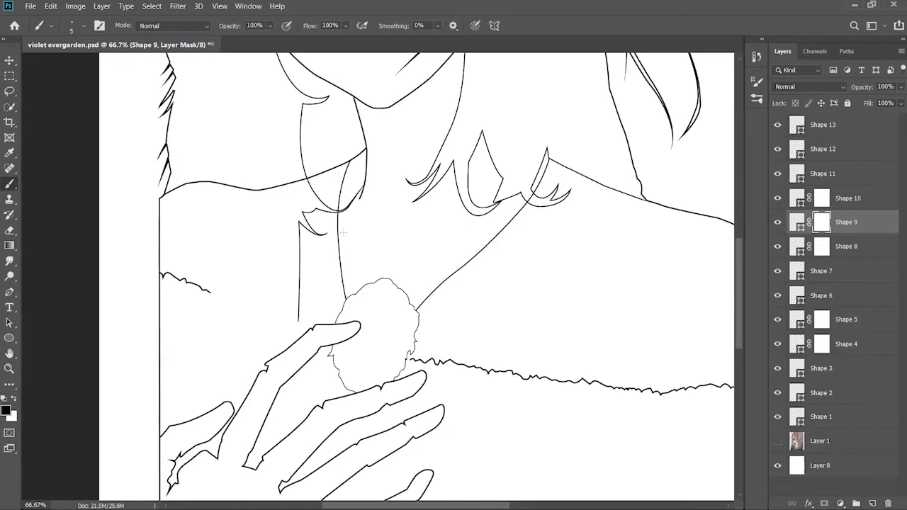
# - Select the pendant outline shapes one after another to check their stroke widths against the whole drawing
pyautogui.click(839, 124)
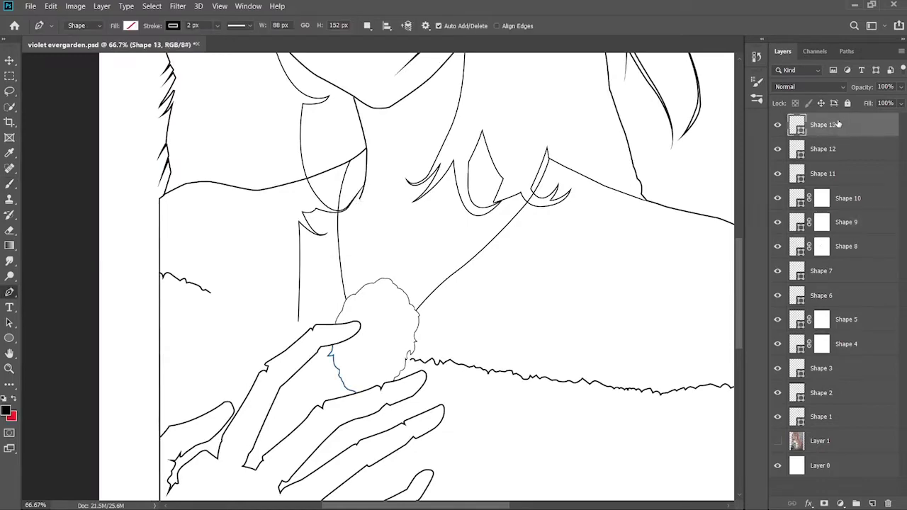
pyautogui.click(838, 149)
pyautogui.click(835, 170)
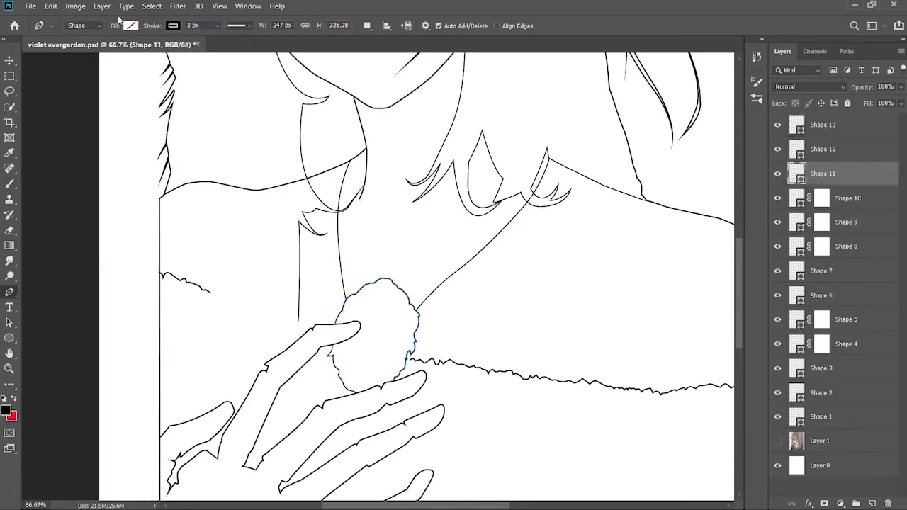
pyautogui.press('v')
pyautogui.hotkey('ctrl', '0')
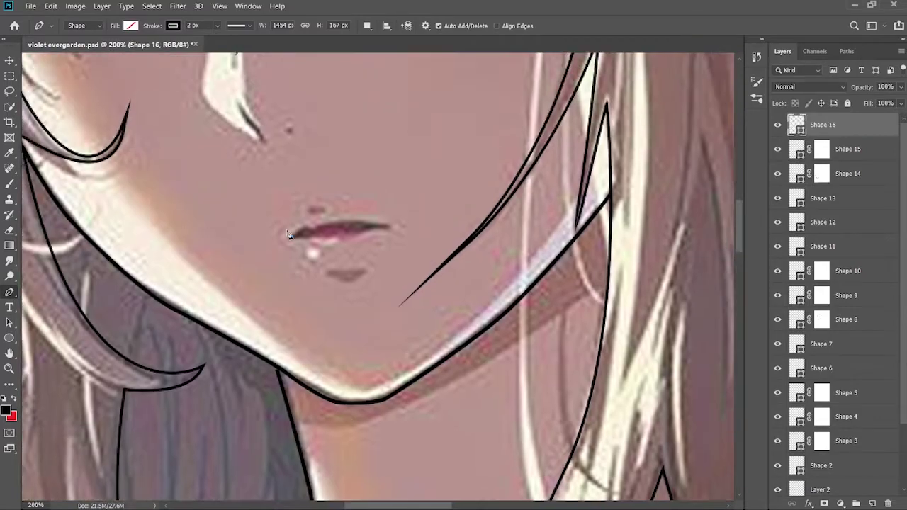
# - Trace the lips and the small shadow below them as Pen shapes with a 2 px black stroke
pyautogui.click(316, 230)
pyautogui.click(355, 221)
pyautogui.click(291, 236)
pyautogui.click(327, 272)
pyautogui.click(364, 272)
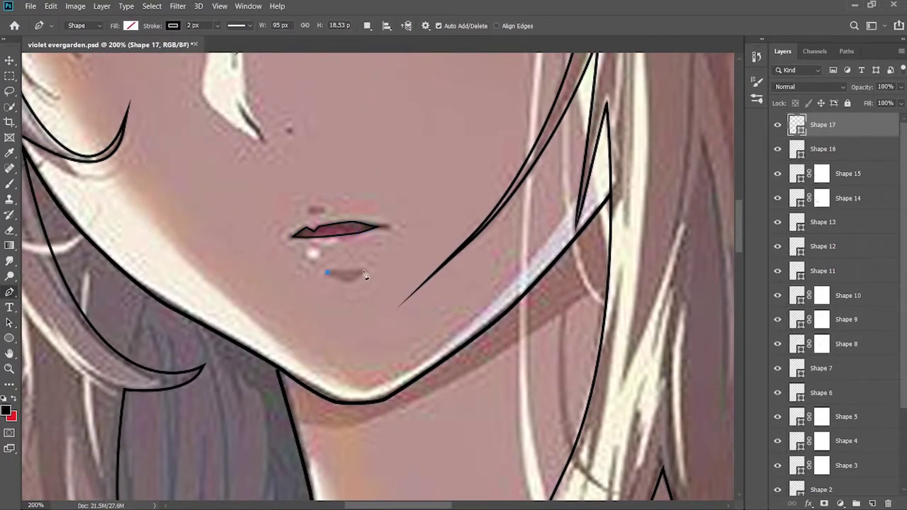
pyautogui.moveTo(303, 257); pyautogui.dragTo(303, 257)
# - Trace the nose bridge and the short nose tip line as separate Pen shapes with a 2 px black stroke
pyautogui.moveTo(304, 213); pyautogui.dragTo(343, 479)
pyautogui.click(270, 268)
pyautogui.click(274, 336)
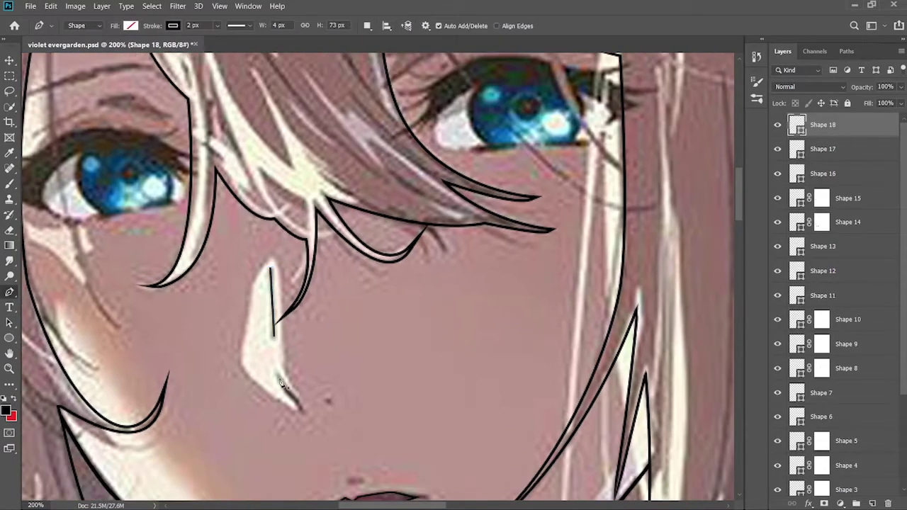
pyautogui.click(278, 371)
pyautogui.click(301, 412)
pyautogui.moveTo(287, 391); pyautogui.dragTo(328, 456)
pyautogui.press('Return')
# - Trace the upper eyelid and pointed lashes of the eye on the image's left as a closed Pen shape with a 2 px black stroke
pyautogui.hotkey('ctrl', '-')
pyautogui.hotkey('ctrl', '-')
pyautogui.scroll(-5, 781, 461)
pyautogui.scroll(5, 781, 460)
pyautogui.hotkey('ctrl', '+')
pyautogui.hotkey('ctrl', '+')
pyautogui.moveTo(185, 221); pyautogui.dragTo(324, 312)
pyautogui.click(289, 370)
pyautogui.moveTo(252, 339); pyautogui.dragTo(253, 325)
pyautogui.moveTo(275, 309); pyautogui.dragTo(282, 304)
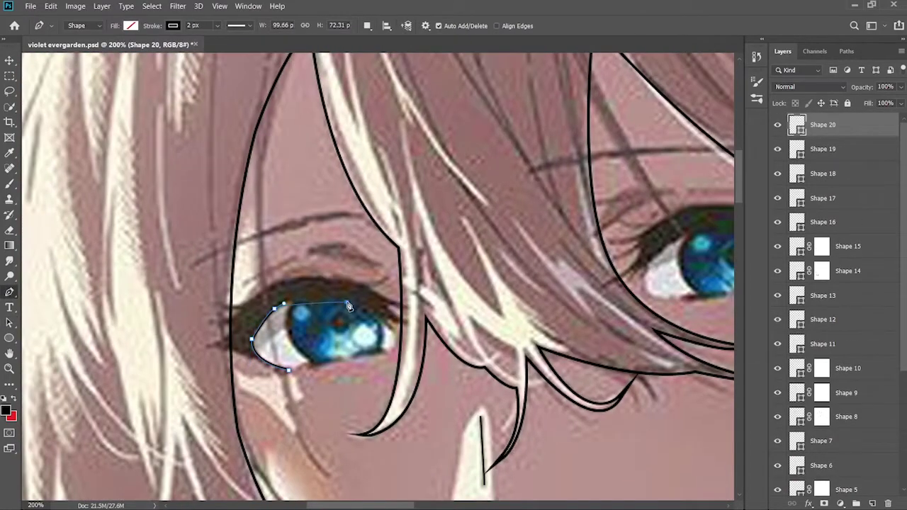
pyautogui.moveTo(352, 304); pyautogui.dragTo(370, 308)
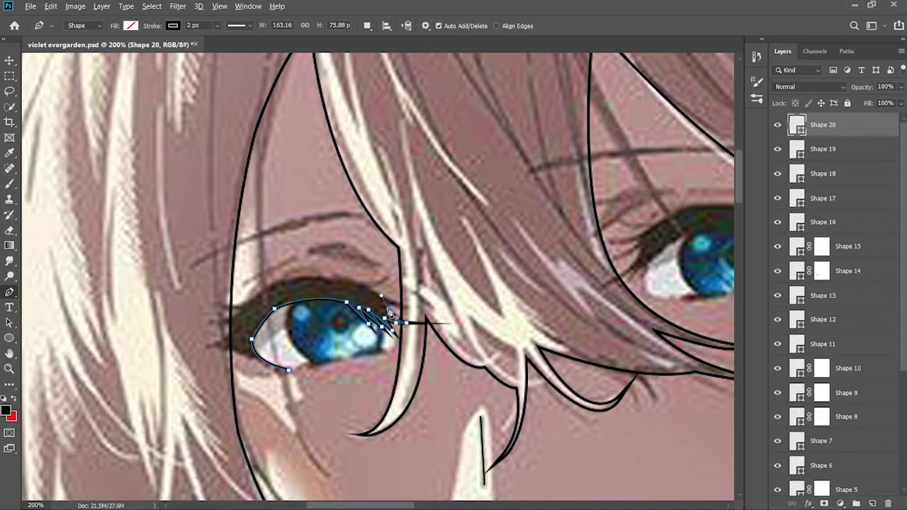
pyautogui.moveTo(246, 303); pyautogui.dragTo(219, 305)
pyautogui.click(289, 370)
# - Trace the upper eyelid and lashes of the eye on the image's right as a closed Pen shape with a 2 px black stroke
pyautogui.press('a')
pyautogui.click(556, 233)
pyautogui.moveTo(556, 233); pyautogui.dragTo(149, 267)
pyautogui.press('p')
pyautogui.click(291, 240)
pyautogui.moveTo(240, 264); pyautogui.dragTo(231, 273)
pyautogui.click(203, 274)
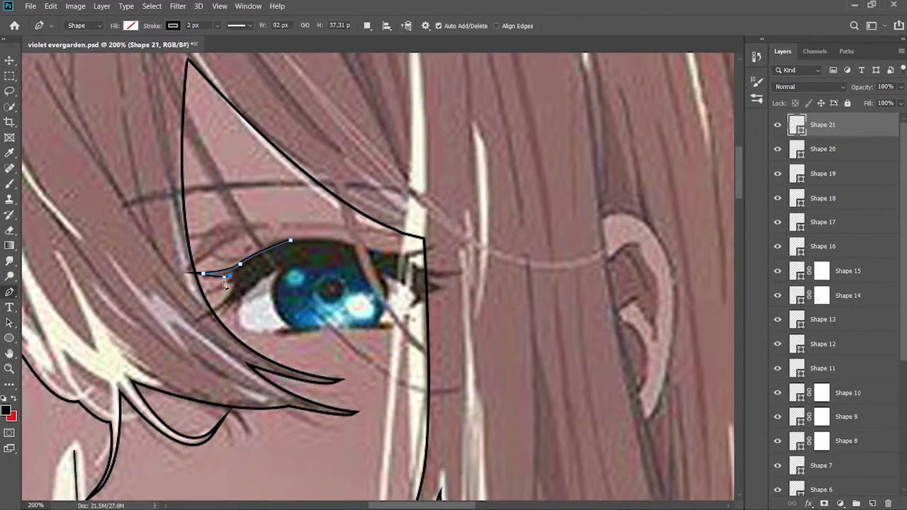
pyautogui.moveTo(199, 318); pyautogui.dragTo(171, 331)
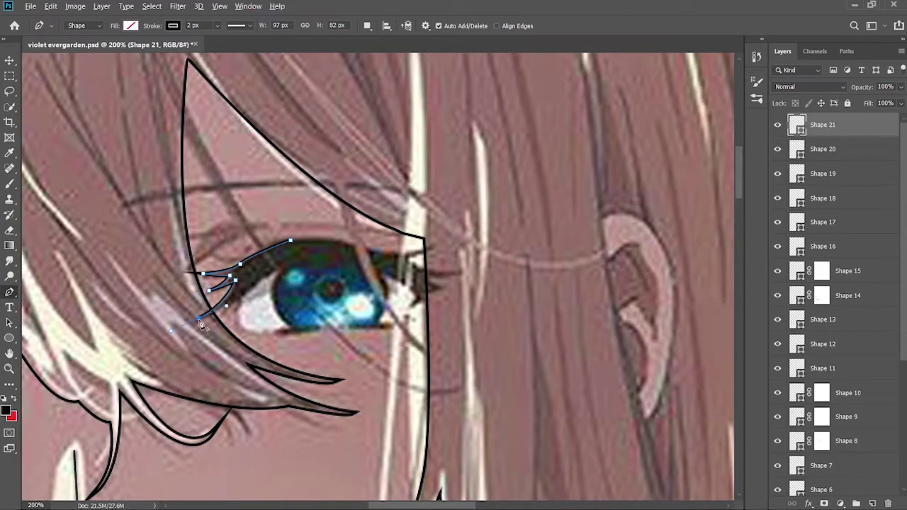
pyautogui.click(291, 269)
pyautogui.click(394, 279)
pyautogui.click(418, 297)
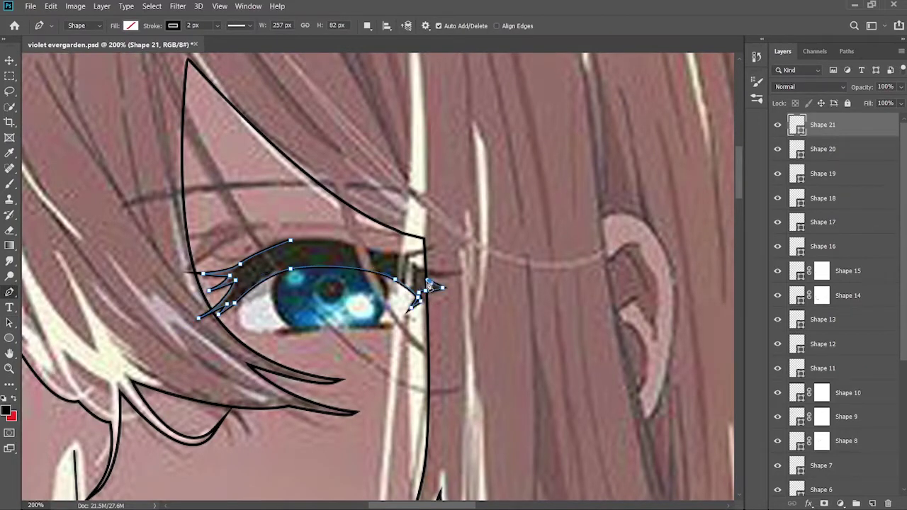
pyautogui.click(291, 241)
pyautogui.press('Return')
# - Trace the lower lids of both eyes as short, separate Pen lines with a 2 px black stroke
pyautogui.scroll(-1, 314, 318)
pyautogui.click(276, 303)
pyautogui.click(318, 300)
pyautogui.press('Return')
pyautogui.click(350, 298)
pyautogui.click(390, 298)
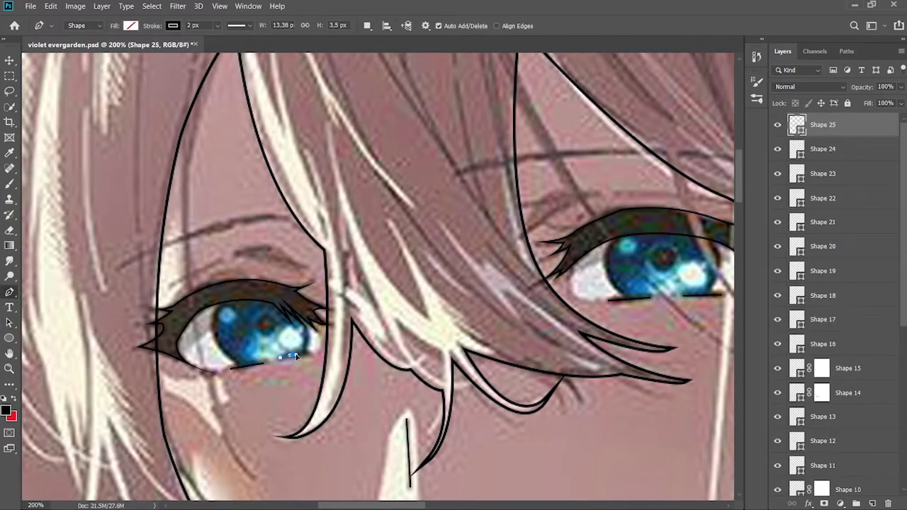
# - Trace the side edges of both irises as curved Pen shapes between the upper and lower lids, using a 2 px stroke
pyautogui.press('a')
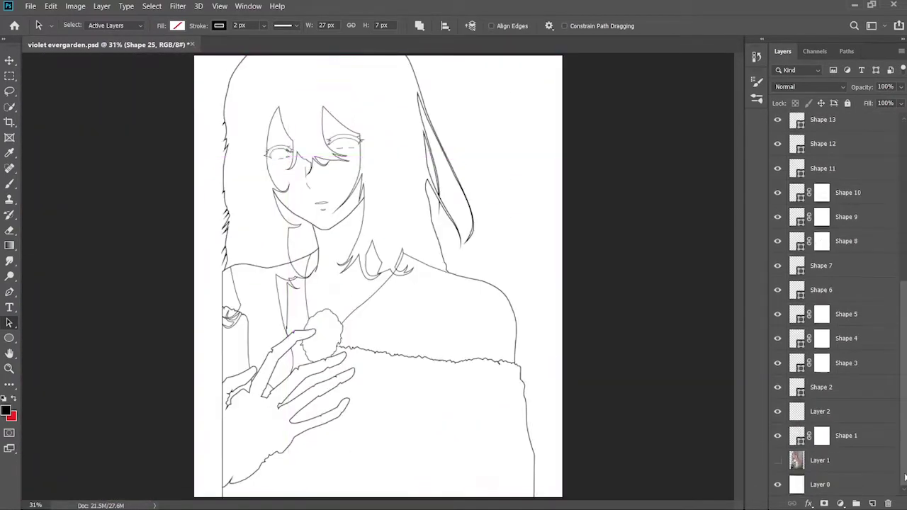
pyautogui.hotkey('ctrl', 'v')
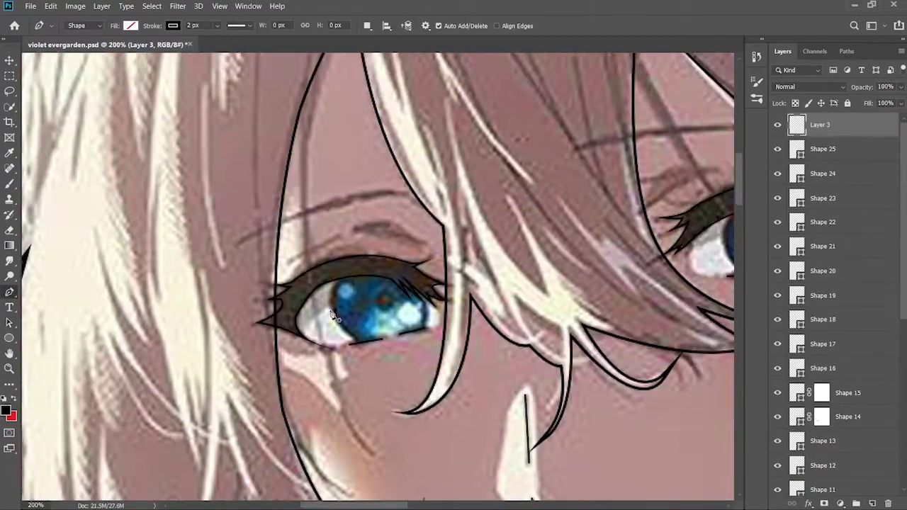
pyautogui.click(341, 330)
pyautogui.click(426, 333)
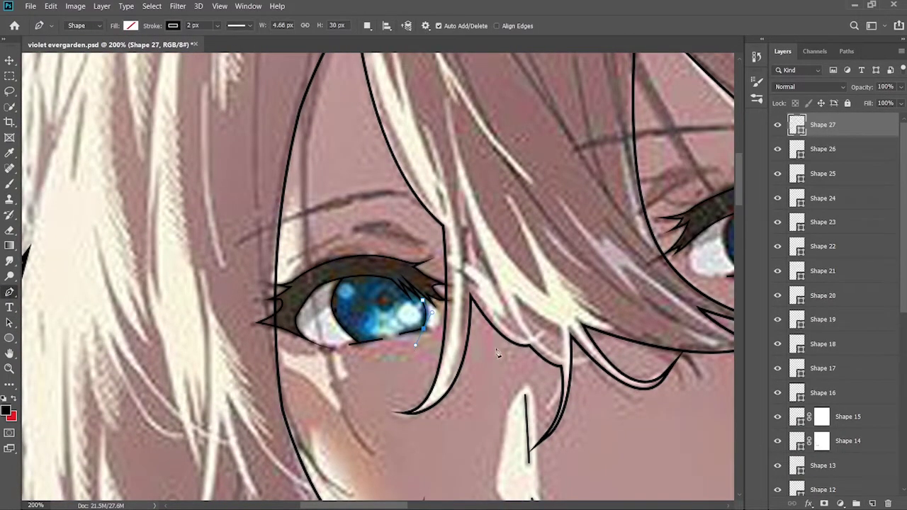
pyautogui.keyDown('ctrl'); pyautogui.click(469, 332); pyautogui.keyUp('ctrl')
pyautogui.moveTo(572, 312); pyautogui.dragTo(374, 329)
pyautogui.click(536, 231)
pyautogui.moveTo(546, 292); pyautogui.dragTo(591, 319)
pyautogui.press('Return')
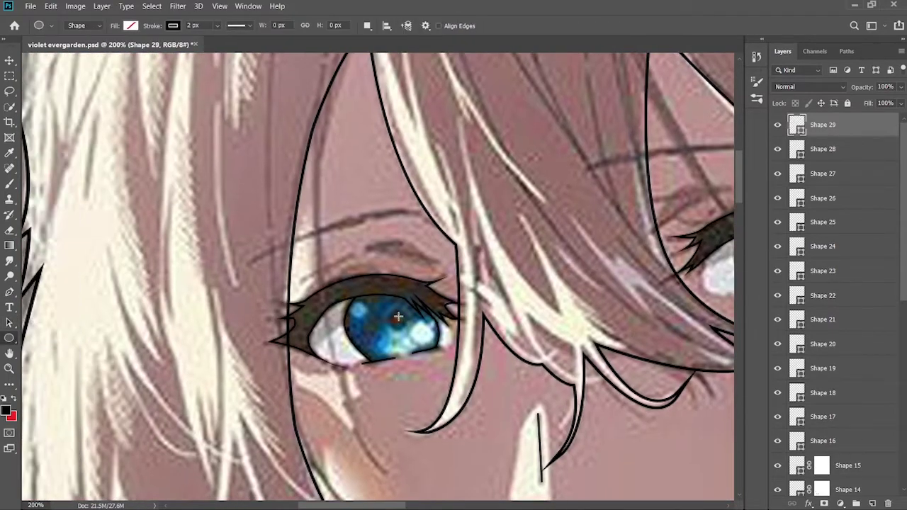
# - Draw a pupil in each iris as an unfilled ellipse with a 2 px black stroke, the first about 15 x 20 px
pyautogui.moveTo(398, 316); pyautogui.dragTo(409, 330)
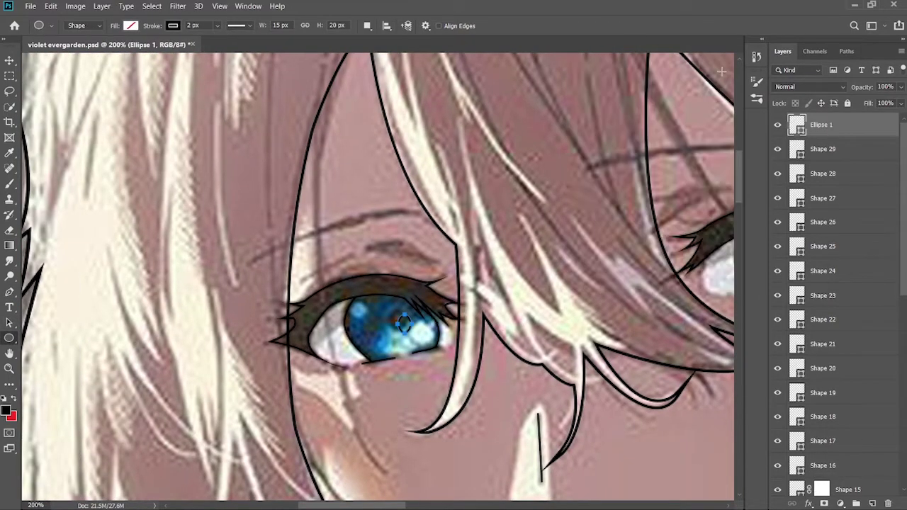
pyautogui.press('v')
pyautogui.press('b')
pyautogui.press('v')
pyautogui.press('b')
pyautogui.moveTo(712, 185); pyautogui.dragTo(357, 217)
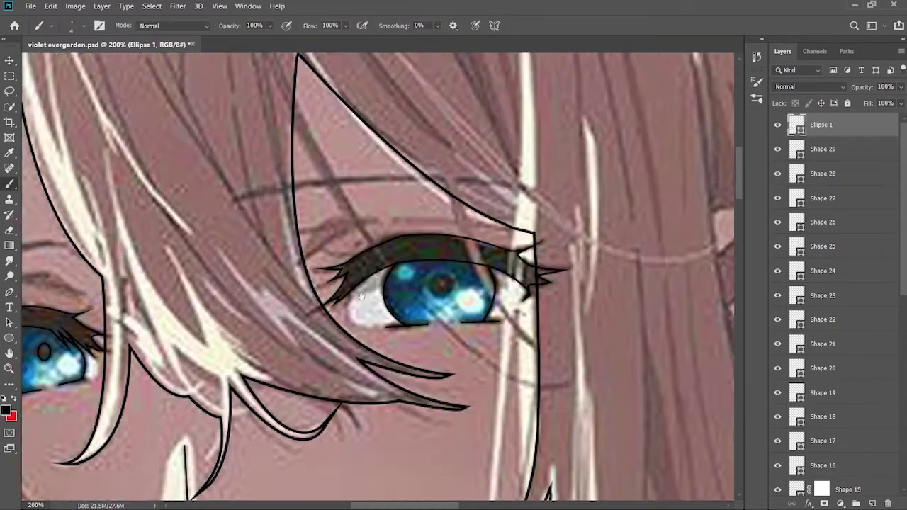
pyautogui.click(9, 338)
pyautogui.moveTo(434, 276); pyautogui.dragTo(453, 295)
pyautogui.press('v')
pyautogui.press('b')
pyautogui.click(777, 126)
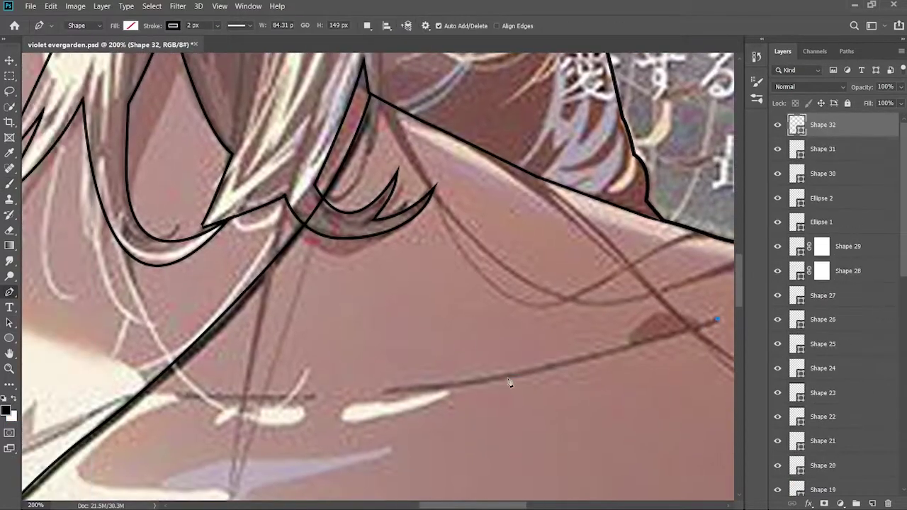
# - Trace the collarbone line across the right shoulder and its continuation toward the neck as 2 px Pen shapes
pyautogui.moveTo(407, 389)
pyautogui.mouseDown()
pyautogui.moveTo(312, 386)
pyautogui.moveTo(489, 369)
pyautogui.mouseUp()
pyautogui.keyDown('alt'); pyautogui.click(407, 390); pyautogui.keyUp('alt')
pyautogui.click(387, 391)
pyautogui.press('Return')
pyautogui.click(233, 437)
pyautogui.click(319, 390)
pyautogui.moveTo(364, 373); pyautogui.dragTo(435, 378)
pyautogui.click(537, 377)
pyautogui.press('Return')
# - Trace the left collarbone as two 2 px Pen lines, one on each side of the necklace cord, ending just above the pendant
pyautogui.hscroll(-4, 478, 357)
pyautogui.scroll(-2, 477, 357)
pyautogui.moveTo(148, 276); pyautogui.dragTo(181, 295)
pyautogui.click(245, 309)
pyautogui.press('Return')
pyautogui.moveTo(265, 309); pyautogui.dragTo(295, 320)
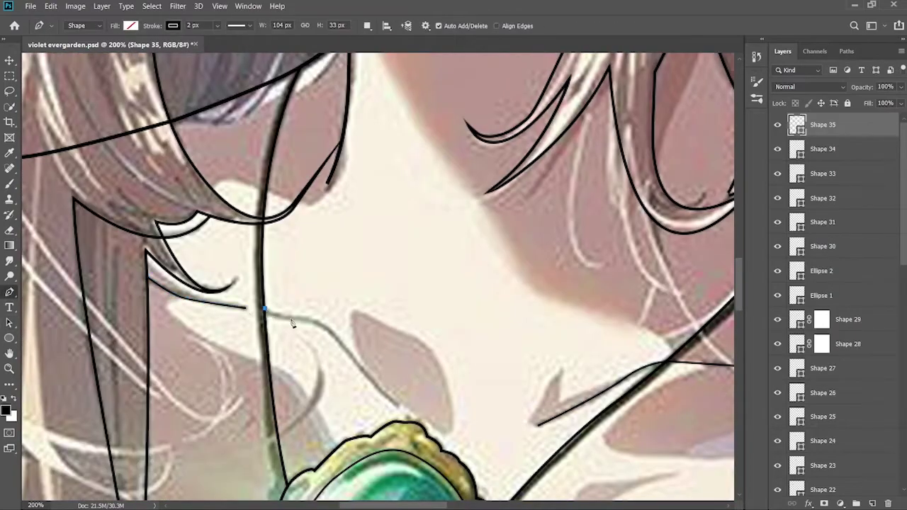
pyautogui.click(398, 406)
pyautogui.press('Return')
# - Hide the poster layer to examine the line art around the pendant
pyautogui.moveTo(638, 411); pyautogui.dragTo(191, 361)
pyautogui.scroll(-4, 426, 181)
pyautogui.scroll(-10, 822, 319)
pyautogui.click(777, 461)
pyautogui.scroll(2, 484, 394)
pyautogui.scroll(3, 250, 434)
pyautogui.moveTo(368, 304); pyautogui.dragTo(286, 158)
pyautogui.scroll(10, 822, 212)
# - Warp the pendant's inner oval outline to adjust its lower right curve
pyautogui.click(823, 149)
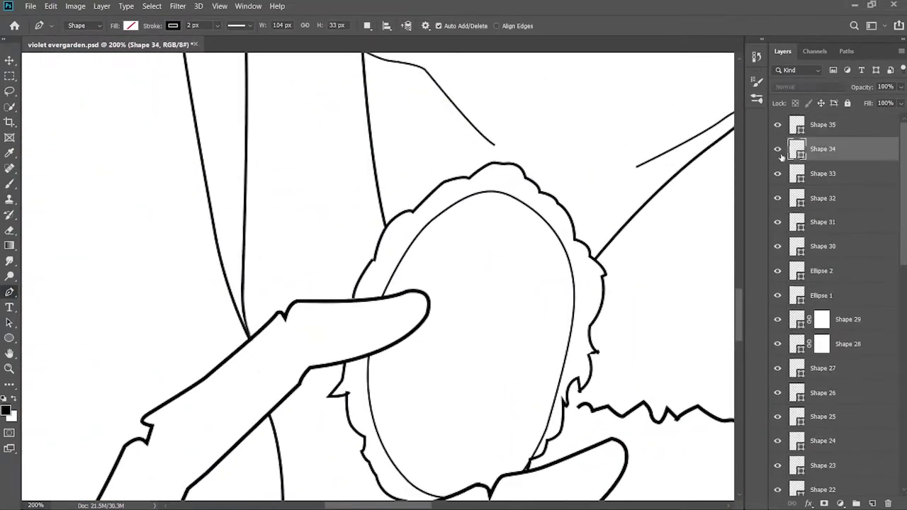
pyautogui.click(815, 248)
pyautogui.click(50, 6)
pyautogui.moveTo(107, 263)
pyautogui.click(213, 334)
pyautogui.moveTo(510, 472); pyautogui.dragTo(493, 472)
pyautogui.moveTo(575, 472); pyautogui.dragTo(577, 475)
pyautogui.moveTo(575, 382); pyautogui.dragTo(560, 419)
pyautogui.moveTo(454, 234); pyautogui.dragTo(402, 220)
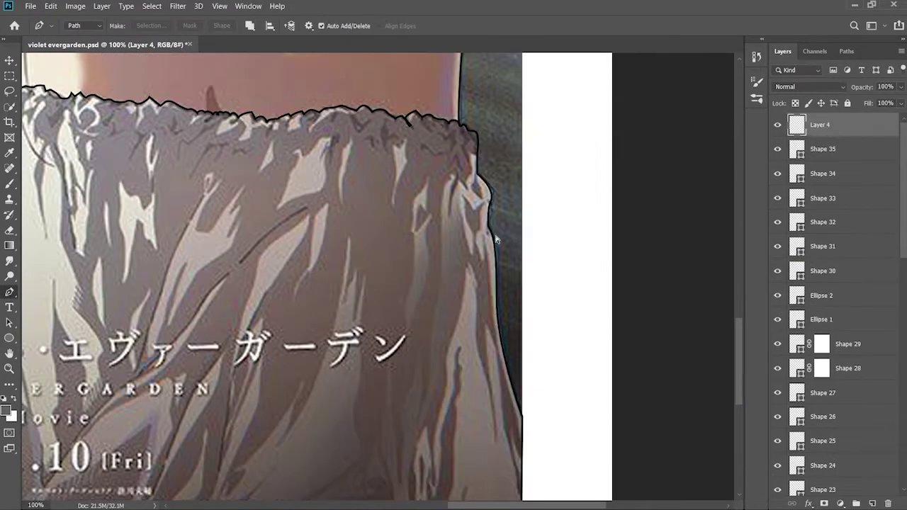
# - Trace the dark fabric area as a Pen path on Layer 4, from the right end of the ruffled neckline down the dress folds
pyautogui.moveTo(478, 159); pyautogui.dragTo(457, 220)
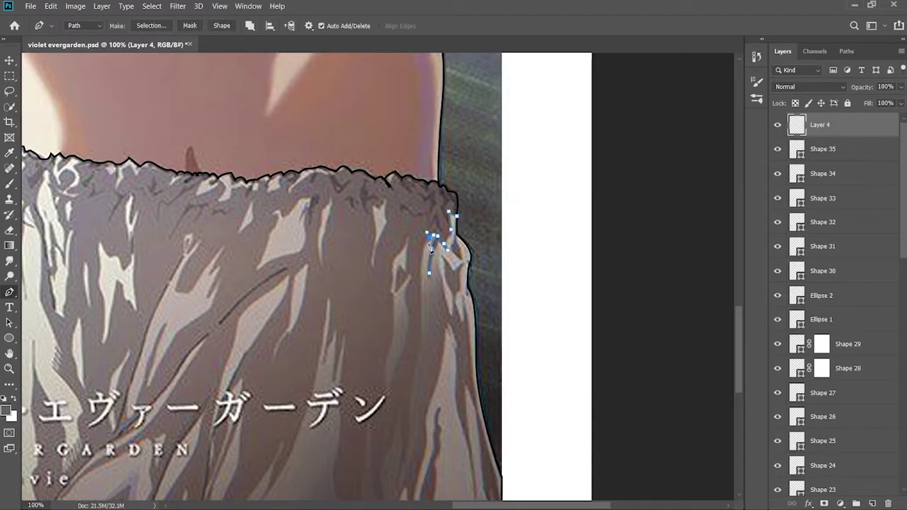
pyautogui.click(425, 246)
pyautogui.click(420, 321)
pyautogui.moveTo(420, 329); pyautogui.dragTo(434, 261)
pyautogui.moveTo(429, 308); pyautogui.dragTo(423, 329)
pyautogui.moveTo(423, 329); pyautogui.dragTo(423, 289)
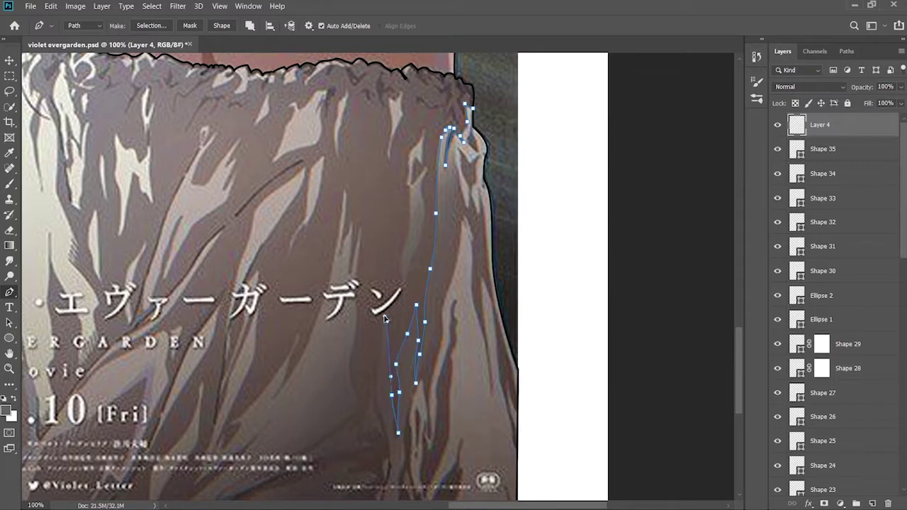
pyautogui.moveTo(435, 312); pyautogui.dragTo(419, 251)
pyautogui.click(362, 323)
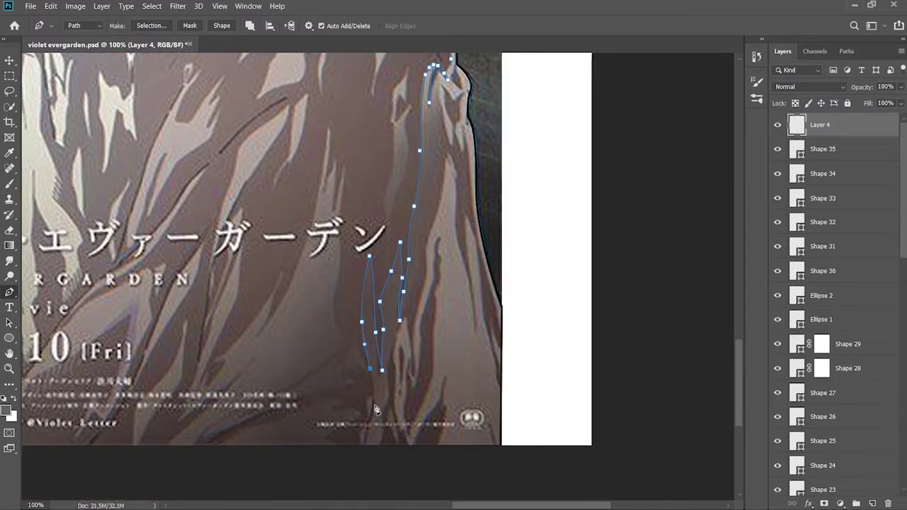
# - Continue the shadow path to the poster's bottom edge and back up around the light fold in the middle of the dress
pyautogui.moveTo(338, 359); pyautogui.dragTo(330, 365)
pyautogui.moveTo(329, 365); pyautogui.dragTo(371, 323)
pyautogui.moveTo(253, 384); pyautogui.dragTo(226, 394)
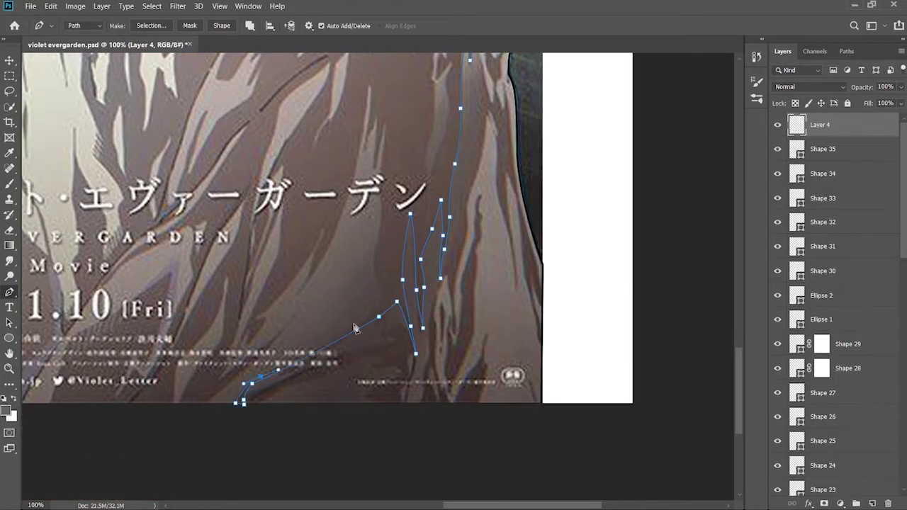
pyautogui.moveTo(375, 246); pyautogui.dragTo(378, 274)
pyautogui.click(381, 265)
pyautogui.moveTo(383, 226); pyautogui.dragTo(381, 214)
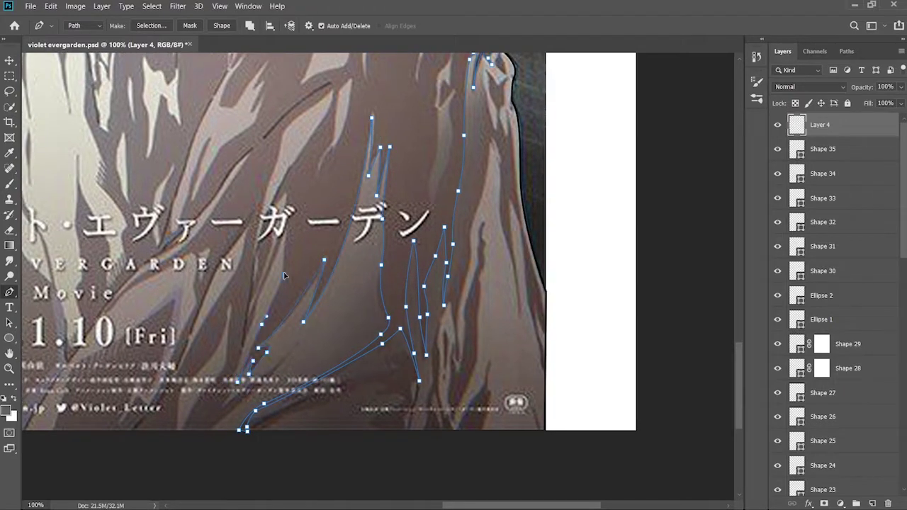
# - Extend the shadow path up along the left fold edges and across the ruffled neckline of the dress
pyautogui.click(312, 136)
pyautogui.moveTo(317, 107); pyautogui.dragTo(312, 166)
pyautogui.moveTo(326, 159); pyautogui.dragTo(317, 182)
pyautogui.moveTo(315, 162); pyautogui.dragTo(320, 159)
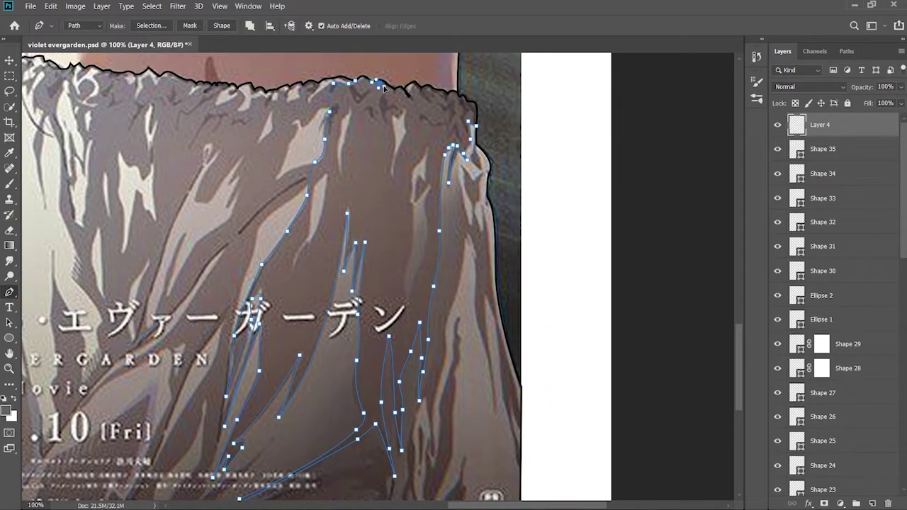
pyautogui.moveTo(465, 296); pyautogui.dragTo(603, 347)
pyautogui.press('a')
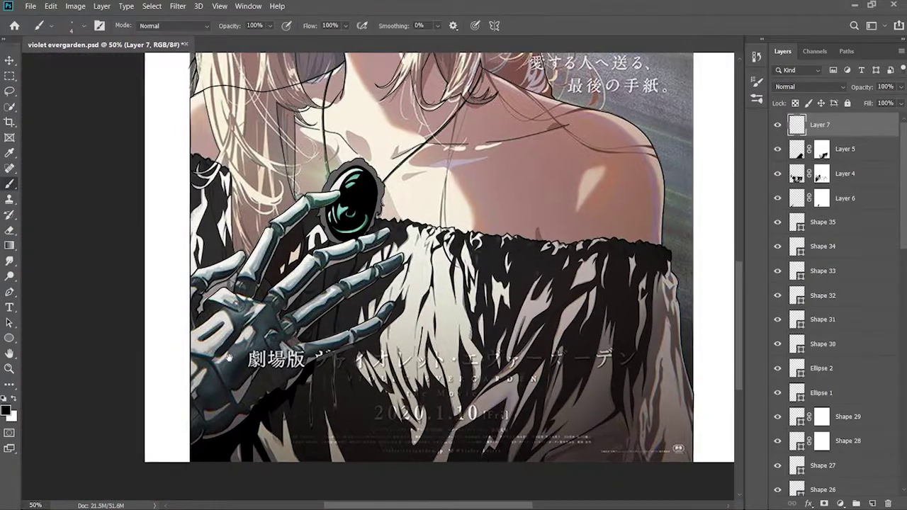
# - Set the Pen tool to draw shapes with a black fill and no stroke
pyautogui.press('p')
pyautogui.hotkey('ctrl', '+')
pyautogui.hotkey('ctrl', '+')
pyautogui.hotkey('ctrl', '+')
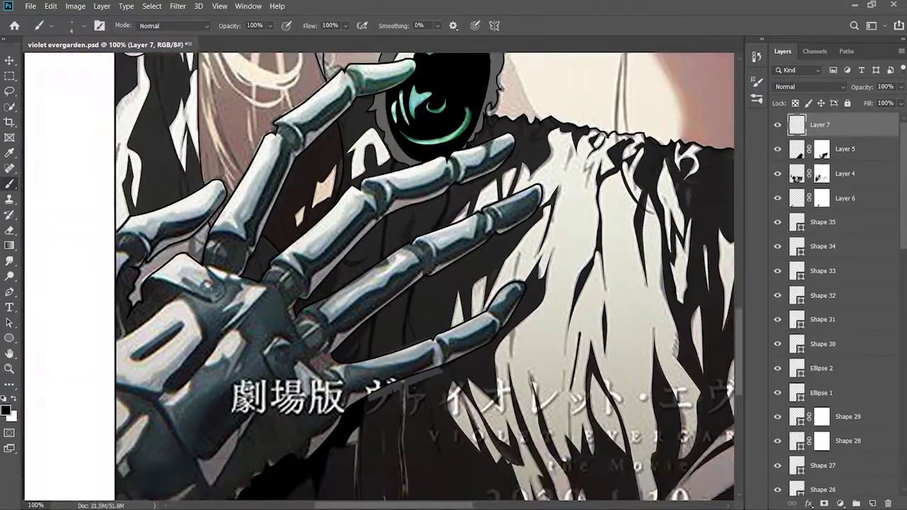
pyautogui.click(84, 26)
pyautogui.click(79, 39)
pyautogui.click(173, 26)
pyautogui.click(112, 48)
# - Trace the shadow on the base segment and first joint of the mechanical hand's second-lowest finger as a black-filled Pen shape
pyautogui.click(295, 231)
pyautogui.click(268, 260)
pyautogui.click(285, 288)
pyautogui.click(314, 265)
pyautogui.click(356, 229)
pyautogui.click(384, 219)
pyautogui.click(413, 193)
pyautogui.click(435, 185)
pyautogui.click(465, 165)
pyautogui.moveTo(438, 139); pyautogui.dragTo(492, 186)
pyautogui.keyDown('alt'); pyautogui.click(494, 158); pyautogui.keyUp('alt')
pyautogui.click(503, 143)
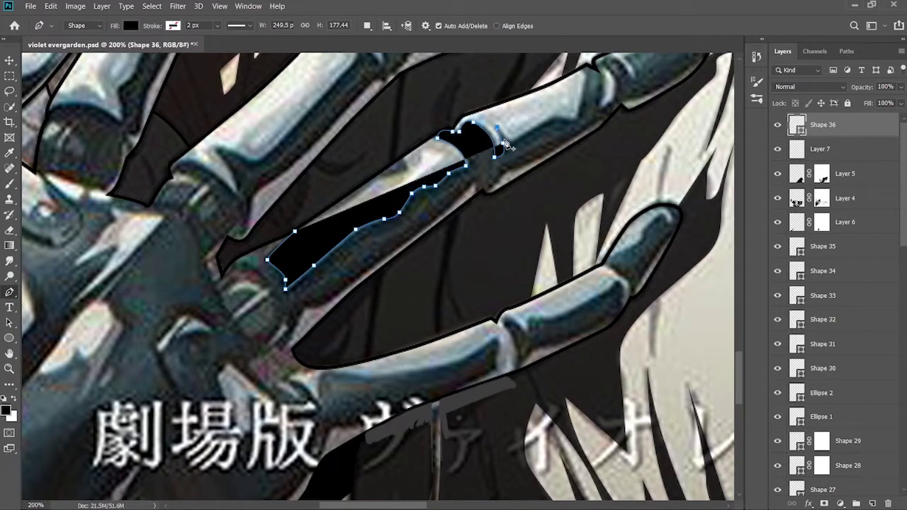
# - Extend the black-filled shadow shape along the finger's second segment and around the joint below its fingertip
pyautogui.click(553, 117)
pyautogui.click(577, 115)
pyautogui.click(586, 75)
pyautogui.click(586, 65)
pyautogui.click(603, 90)
pyautogui.click(607, 101)
pyautogui.click(614, 76)
pyautogui.moveTo(604, 63); pyautogui.dragTo(542, 164)
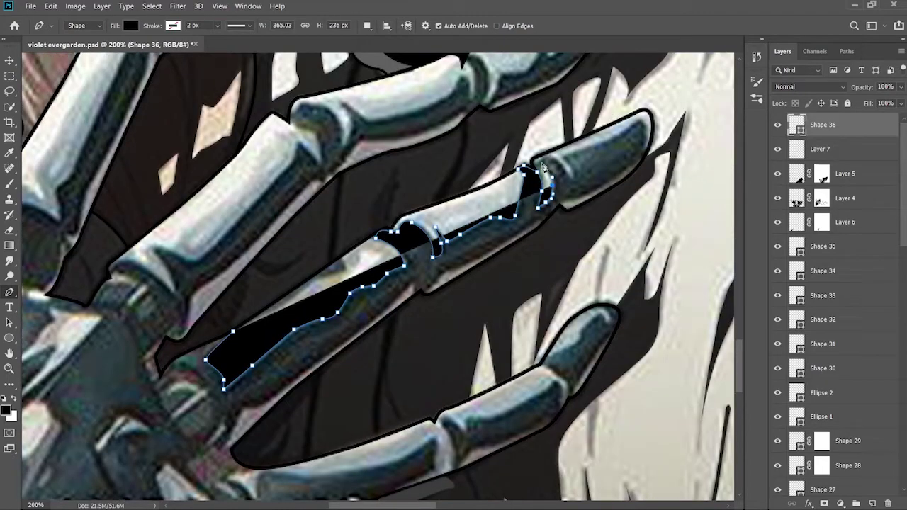
# - Extend the shadow path around the fingertip and back along its lower edge to the last joint
pyautogui.click(571, 177)
pyautogui.click(609, 142)
pyautogui.click(636, 122)
pyautogui.click(645, 134)
pyautogui.click(628, 168)
pyautogui.click(577, 198)
pyautogui.click(559, 201)
# - Lower the shape's opacity to reveal the reference and trace the shadow back along the finger's lower edge
pyautogui.moveTo(862, 86); pyautogui.dragTo(824, 102)
pyautogui.click(540, 218)
pyautogui.click(463, 264)
pyautogui.click(447, 270)
pyautogui.click(437, 281)
pyautogui.click(396, 297)
# - Trace the shadow around the finger's base knuckle, finish the path along the upper edge and deselect it
pyautogui.moveTo(241, 416); pyautogui.dragTo(338, 346)
pyautogui.click(324, 345)
pyautogui.click(294, 382)
pyautogui.click(306, 353)
pyautogui.click(288, 378)
pyautogui.moveTo(267, 335); pyautogui.dragTo(305, 297)
pyautogui.click(325, 326)
pyautogui.click(348, 360)
pyautogui.click(306, 331)
pyautogui.click(310, 275)
pyautogui.click(327, 230)
pyautogui.click(400, 188)
pyautogui.press('a')
pyautogui.click(612, 195)
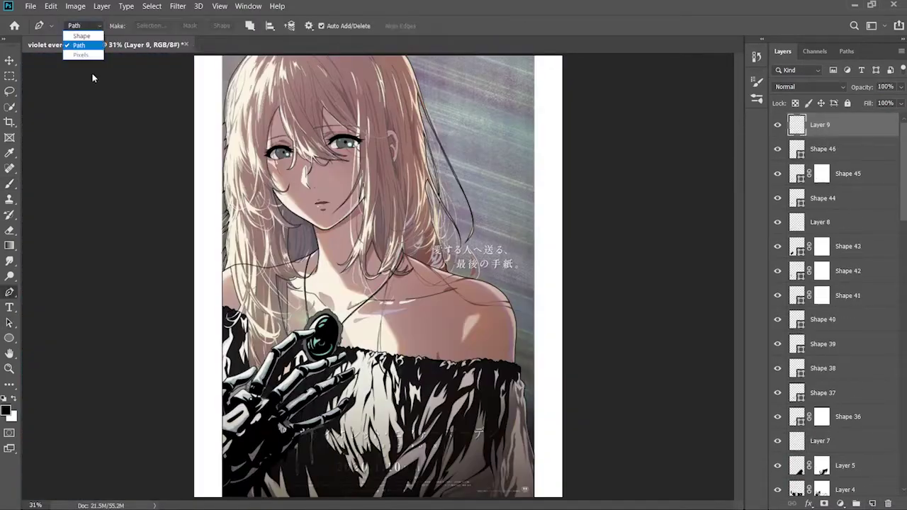
# - Set the Pen tool to Shape and trace the face shadow around the chin and up the right jaw
pyautogui.click(81, 34)
pyautogui.scroll(3, 281, 275)
pyautogui.scroll(2, 250, 270)
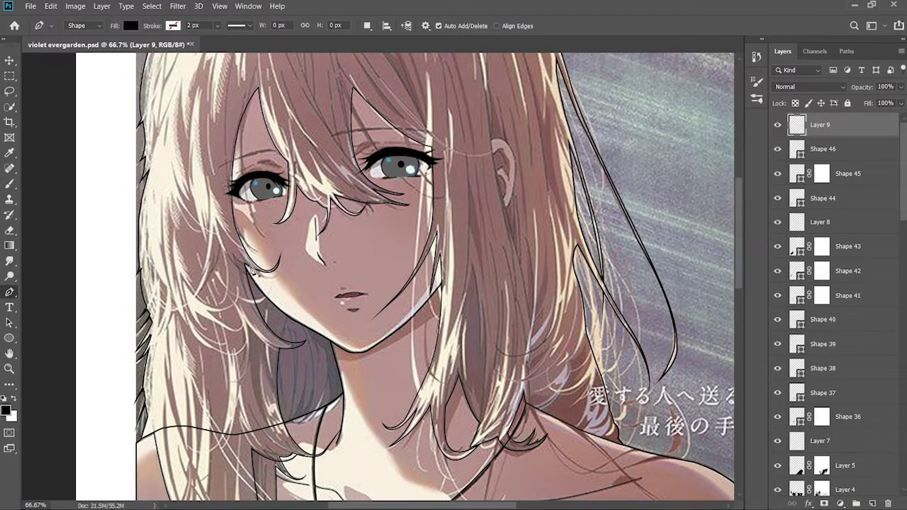
pyautogui.click(352, 349)
pyautogui.moveTo(367, 346); pyautogui.dragTo(375, 339)
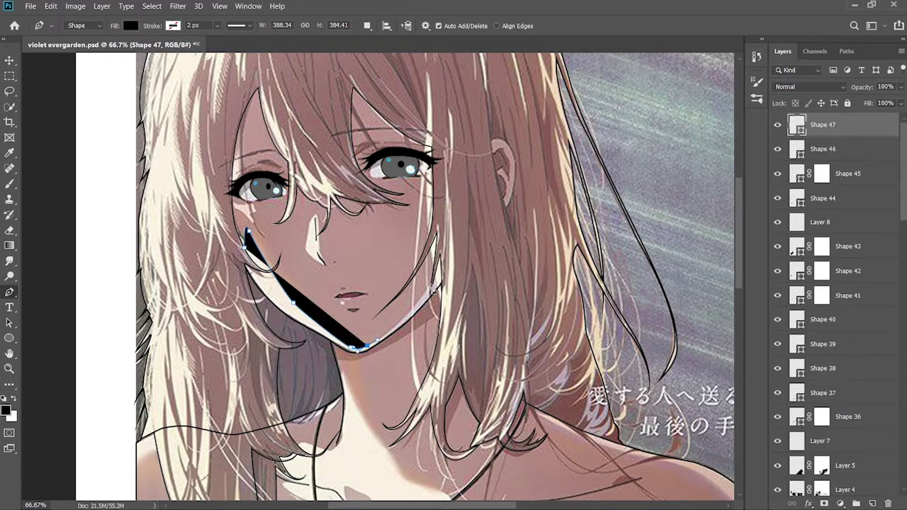
pyautogui.moveTo(431, 283); pyautogui.dragTo(434, 265)
pyautogui.scroll(2, 434, 264)
pyautogui.moveTo(502, 208); pyautogui.dragTo(494, 186)
pyautogui.scroll(3, 494, 187)
pyautogui.scroll(-1, 451, 321)
pyautogui.scroll(1, 471, 382)
# - Extend the face shadow path up the right hairline and along the bangs to the peak above the right eye
pyautogui.click(475, 367)
pyautogui.moveTo(490, 302); pyautogui.dragTo(490, 287)
pyautogui.scroll(2, 488, 213)
pyautogui.moveTo(486, 175); pyautogui.dragTo(481, 156)
pyautogui.keyDown('alt'); pyautogui.click(486, 175); pyautogui.keyUp('alt')
pyautogui.moveTo(318, 72); pyautogui.dragTo(393, 213)
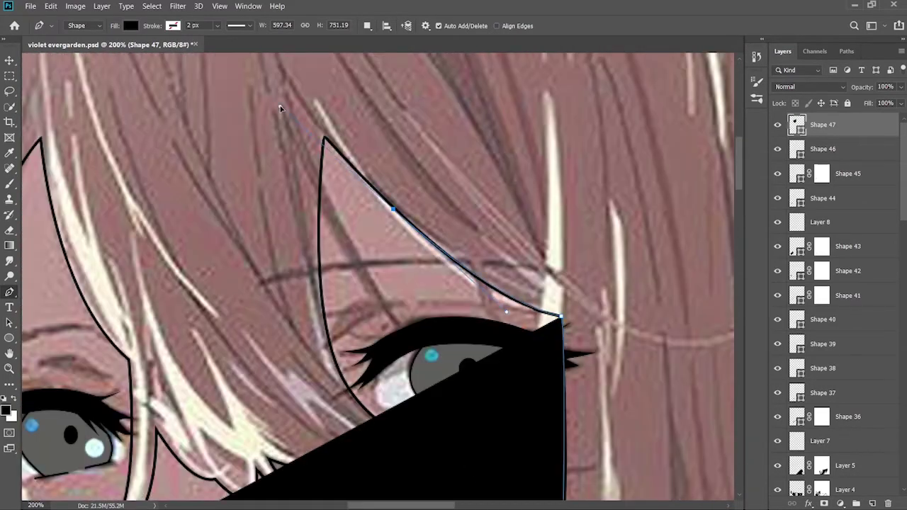
pyautogui.keyDown('alt'); pyautogui.click(394, 209); pyautogui.keyUp('alt')
pyautogui.click(324, 140)
# - Reduce the face shadow's opacity to 0% and complete its path across the forehead and down the left cheek
pyautogui.moveTo(869, 88); pyautogui.dragTo(801, 88)
pyautogui.moveTo(319, 212); pyautogui.dragTo(420, 154)
pyautogui.click(343, 65)
pyautogui.moveTo(213, 390); pyautogui.dragTo(374, 168)
pyautogui.click(264, 341)
pyautogui.hotkey('ctrl', '0')
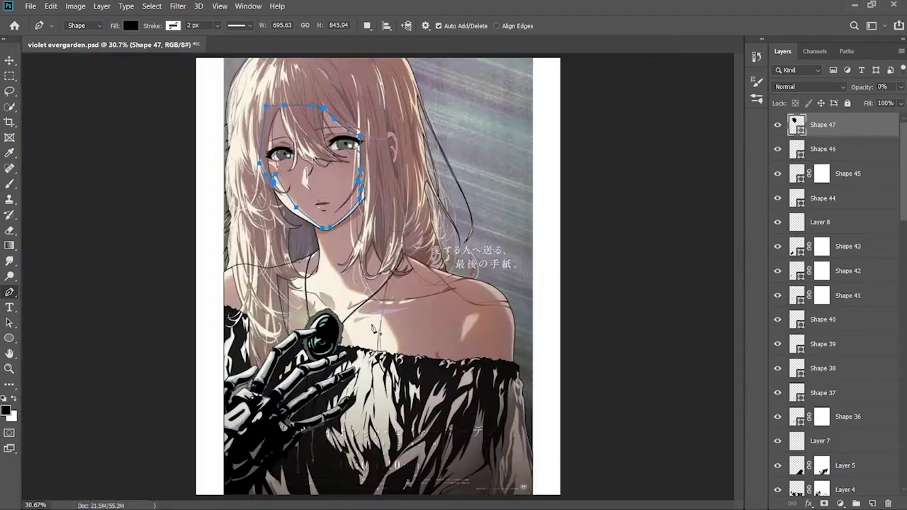
# - Restore the face shadow shape to full opacity and add a layer mask to it
pyautogui.moveTo(858, 87); pyautogui.dragTo(898, 87)
pyautogui.press('a')
pyautogui.click(823, 503)
# - Hide the poster reference on Layer 1
pyautogui.moveTo(903, 170); pyautogui.dragTo(903, 404)
pyautogui.scroll(-5, 836, 319)
pyautogui.click(778, 459)
pyautogui.press('v')
pyautogui.click(846, 435)
pyautogui.keyDown('ctrl'); pyautogui.click(798, 435); pyautogui.keyUp('ctrl')
pyautogui.press('l')
pyautogui.hotkey('ctrl', 'd')
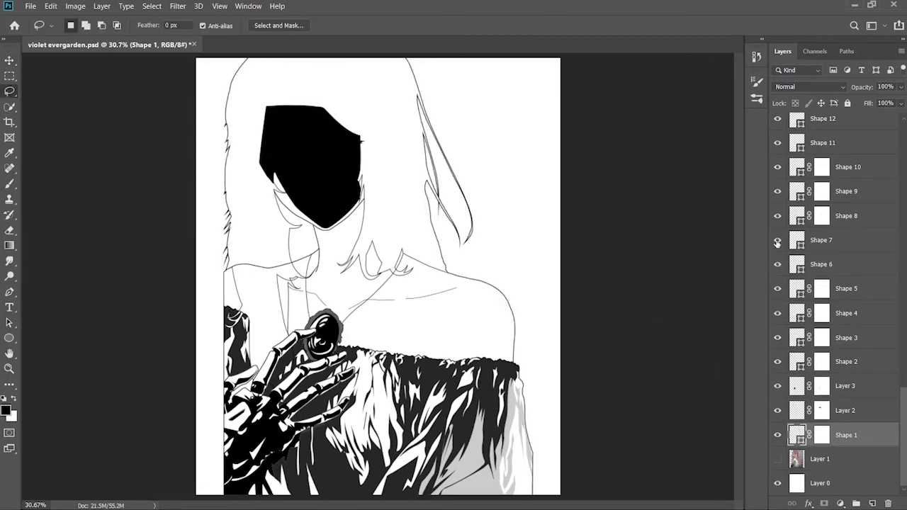
pyautogui.hotkey('ctrl', 'shift', 'd')
pyautogui.click(778, 217)
pyautogui.click(777, 217)
pyautogui.click(821, 216)
pyautogui.press('b')
pyautogui.moveTo(375, 127)
pyautogui.mouseDown()
pyautogui.moveTo(55, 172)
pyautogui.moveTo(316, 265)
pyautogui.mouseUp()
pyautogui.press('l')
pyautogui.hotkey('ctrl', 'd')
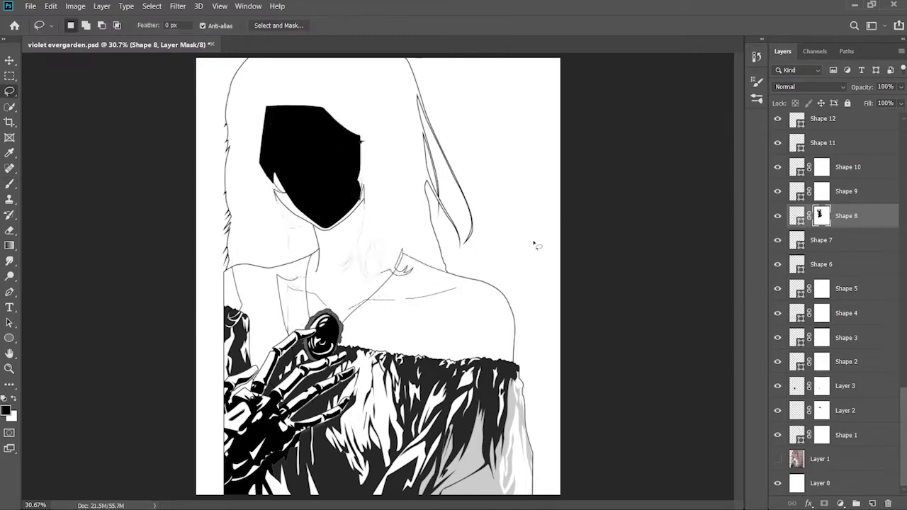
pyautogui.hotkey('ctrl', 'z')
pyautogui.hotkey('ctrl', 'z')
# - Load the Shape 8 hair outline as a selection and use it to mask the face shadow out of the bangs
pyautogui.keyDown('ctrl'); pyautogui.click(796, 219); pyautogui.keyUp('ctrl')
pyautogui.press('w')
pyautogui.rightClick(307, 175)
pyautogui.click(340, 191)
pyautogui.click(822, 215)
pyautogui.press('b')
pyautogui.moveTo(294, 91); pyautogui.dragTo(478, 128)
pyautogui.scroll(12, 831, 122)
pyautogui.click(823, 125)
pyautogui.moveTo(284, 114)
pyautogui.mouseDown()
pyautogui.moveTo(421, 137)
pyautogui.moveTo(294, 126)
pyautogui.mouseUp()
pyautogui.press('l')
pyautogui.hotkey('ctrl', 'd')
# - Set the face shadow layer Shape 47 to 20% opacity
pyautogui.scroll(4, 327, 164)
pyautogui.moveTo(326, 164); pyautogui.dragTo(429, 269)
pyautogui.click(796, 125)
pyautogui.press('1')
pyautogui.press('6')
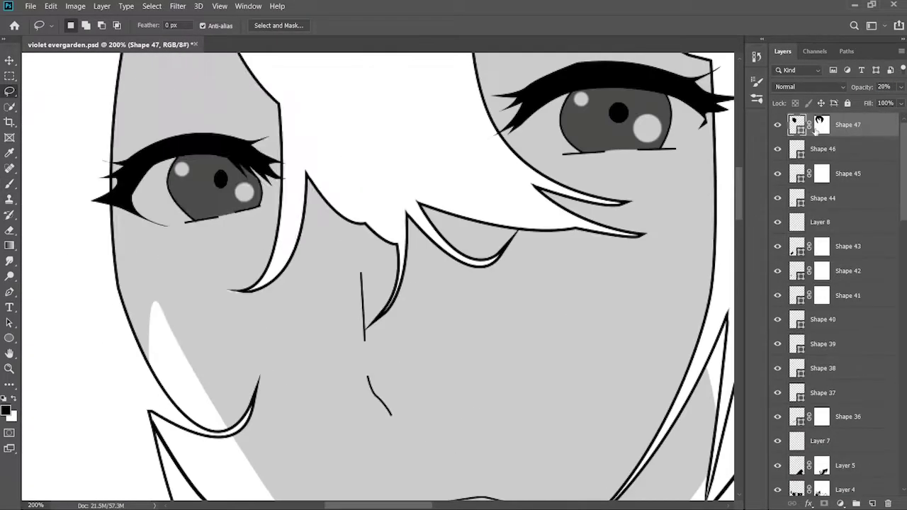
# - Try to apply a blur filter to the face shadow's layer mask
pyautogui.click(822, 125)
pyautogui.click(177, 5)
pyautogui.click(347, 172)
pyautogui.click(443, 292)
pyautogui.moveTo(546, 319); pyautogui.dragTo(506, 245)
pyautogui.press('Return')
pyautogui.hotkey('ctrl', 'z')
# - Apply the blur filter to the face shadow layer itself instead of its mask
pyautogui.click(796, 125)
pyautogui.click(177, 6)
pyautogui.click(347, 172)
pyautogui.click(589, 213)
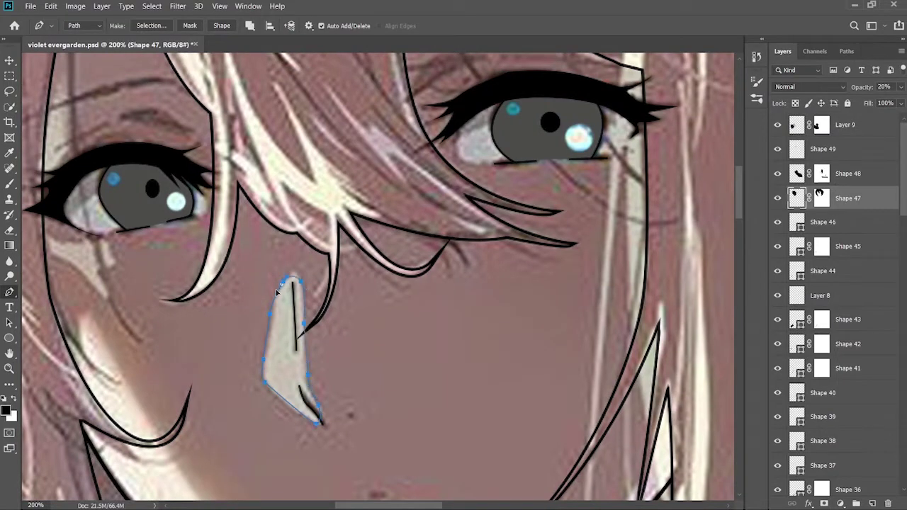
# - Trace closed Pen paths around the nose highlight, the light patches under the left eye and both eye whites
pyautogui.moveTo(145, 252); pyautogui.dragTo(292, 205)
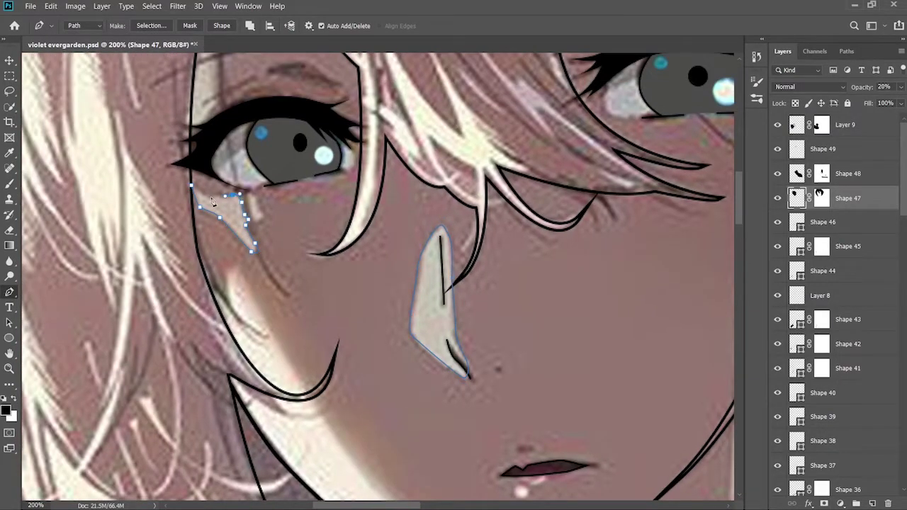
pyautogui.moveTo(379, 305); pyautogui.dragTo(396, 320)
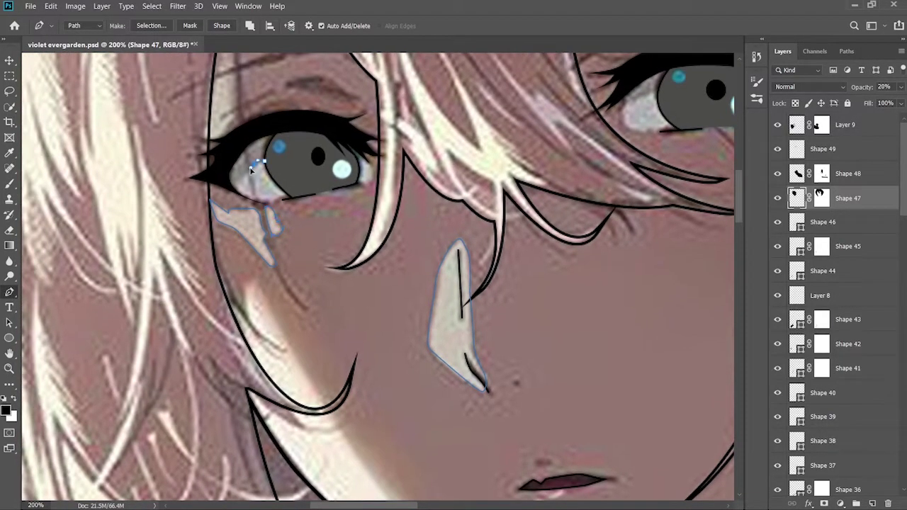
pyautogui.click(266, 162)
pyautogui.moveTo(657, 93); pyautogui.dragTo(402, 186)
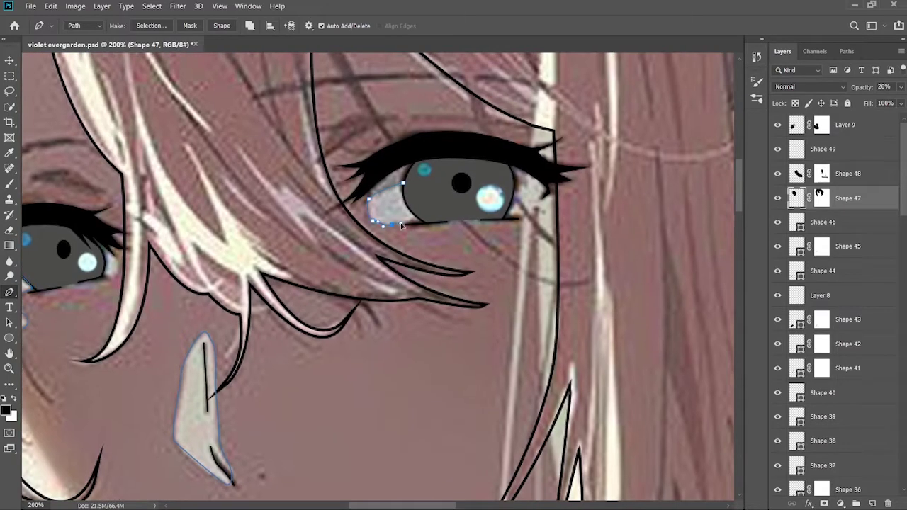
pyautogui.moveTo(381, 450); pyautogui.dragTo(520, 397)
# - Turn the highlight paths into a selection, mask those areas out of the face shadow and hide Layer 1
pyautogui.hotkey('ctrl', 'Return')
pyautogui.click(823, 199)
pyautogui.press('b')
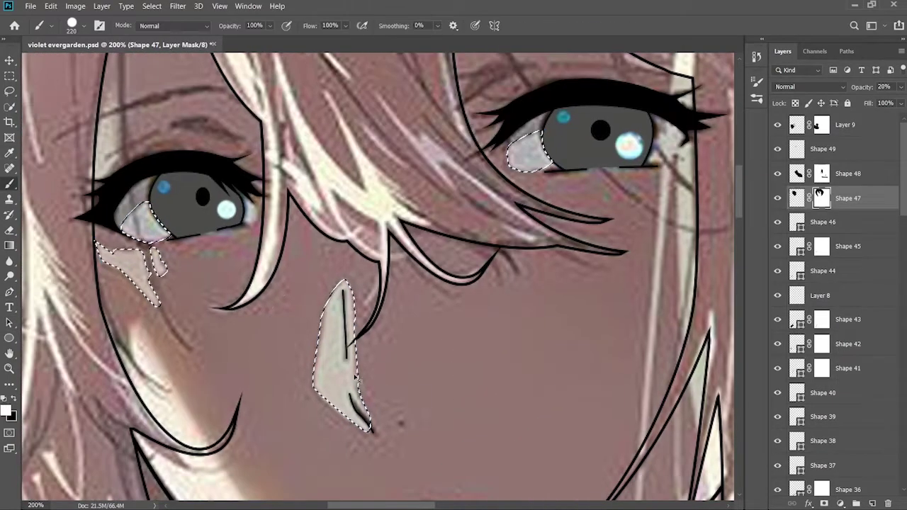
pyautogui.press('Delete')
pyautogui.hotkey('ctrl', 'd')
pyautogui.press('l')
pyautogui.scroll(-10, 837, 298)
pyautogui.scroll(-3, 815, 390)
pyautogui.click(779, 462)
pyautogui.scroll(13, 842, 212)
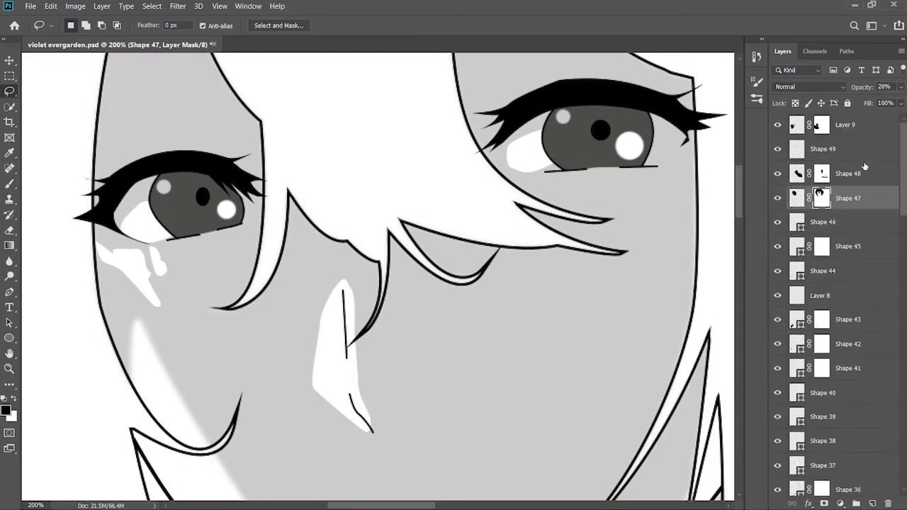
# - Soften the edges of the nose highlight and the right eye white on the shadow mask with the Blur tool
pyautogui.press('r')
pyautogui.hotkey('ctrl', '+')
pyautogui.moveTo(261, 343); pyautogui.dragTo(289, 280)
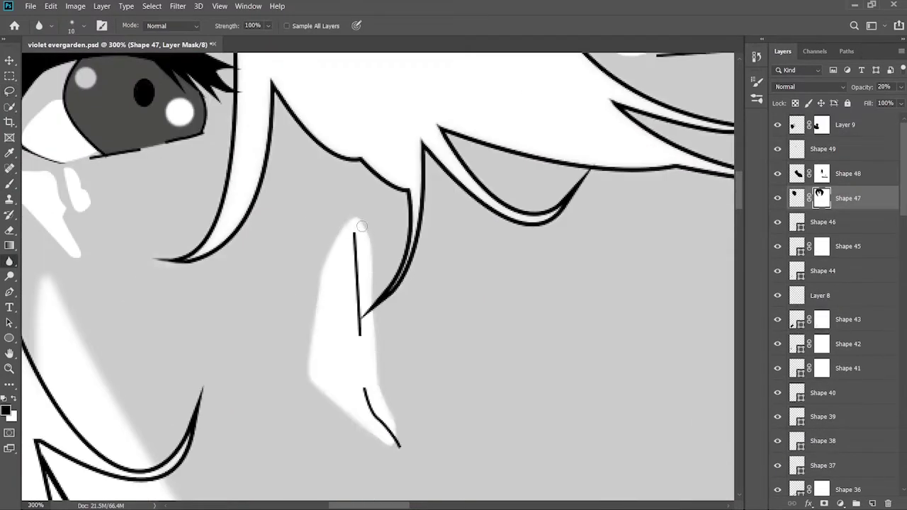
pyautogui.moveTo(338, 243); pyautogui.dragTo(561, 385)
pyautogui.moveTo(537, 310); pyautogui.dragTo(324, 237)
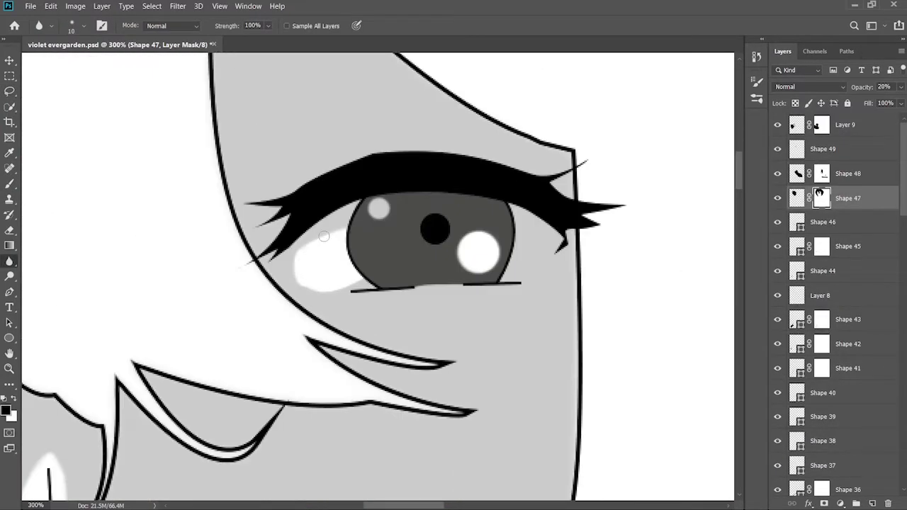
pyautogui.moveTo(362, 281); pyautogui.dragTo(472, 227)
# - Compare the shaded face with the poster by showing and hiding Layer 1
pyautogui.hotkey('ctrl', '-')
pyautogui.hotkey('ctrl', '-')
pyautogui.hotkey('ctrl', '-')
pyautogui.hotkey('ctrl', '-')
pyautogui.hotkey('ctrl', '-')
pyautogui.hotkey('ctrl', '+')
pyautogui.scroll(-15, 778, 465)
pyautogui.click(778, 461)
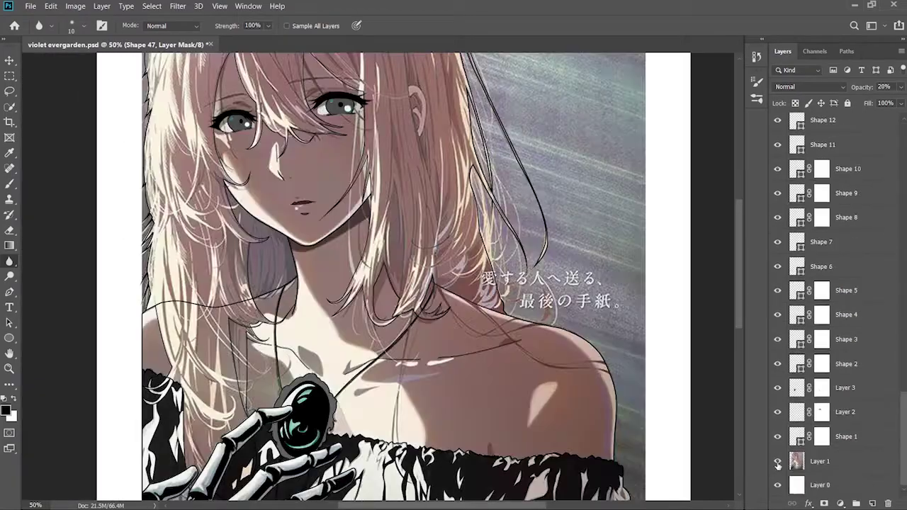
pyautogui.click(778, 461)
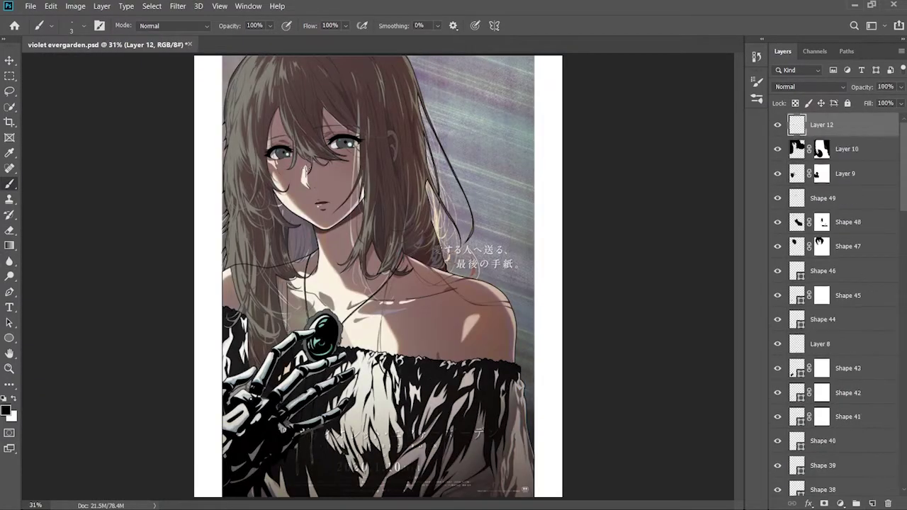
# - Trace a Pen path on Layer 12 from the crown down the hair's left edge to eye level
pyautogui.scroll(4, 531, 274)
pyautogui.press('p')
pyautogui.click(448, 98)
pyautogui.click(416, 139)
pyautogui.click(404, 177)
pyautogui.click(382, 248)
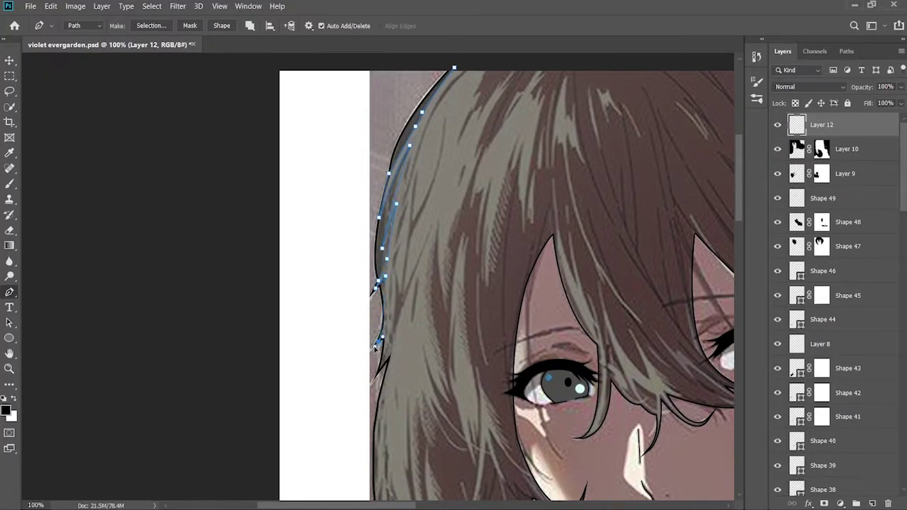
pyautogui.click(379, 367)
pyautogui.click(390, 354)
# - Continue the path down the jagged left edge of the hair strands to below the shoulder line
pyautogui.moveTo(426, 386); pyautogui.dragTo(414, 147)
pyautogui.moveTo(361, 228); pyautogui.dragTo(364, 277)
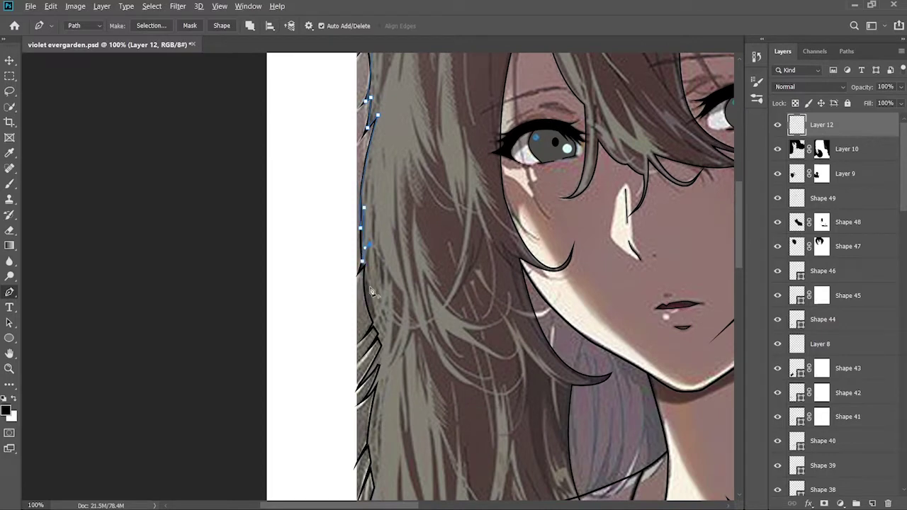
pyautogui.click(375, 310)
pyautogui.moveTo(379, 317); pyautogui.dragTo(377, 238)
pyautogui.click(371, 247)
pyautogui.click(380, 261)
pyautogui.click(382, 270)
pyautogui.click(362, 305)
pyautogui.scroll(-1, 363, 301)
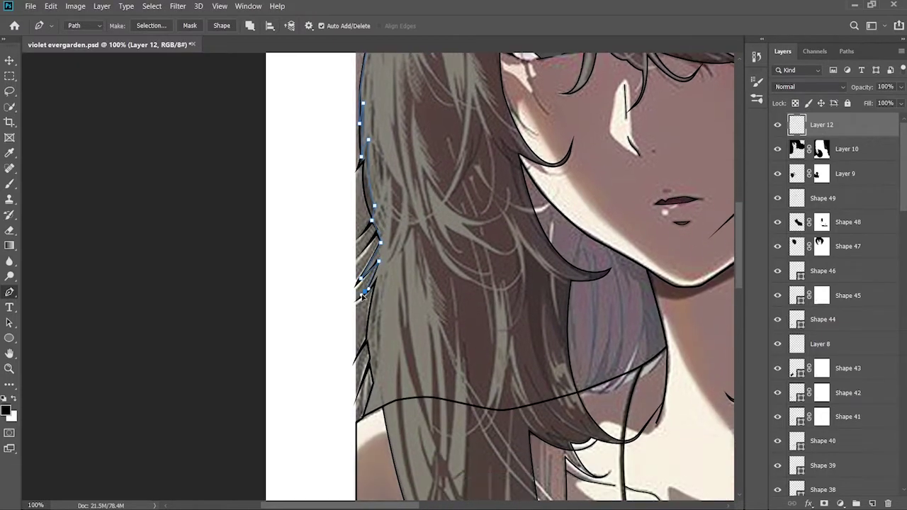
pyautogui.click(383, 406)
pyautogui.scroll(-6, 382, 397)
pyautogui.click(388, 352)
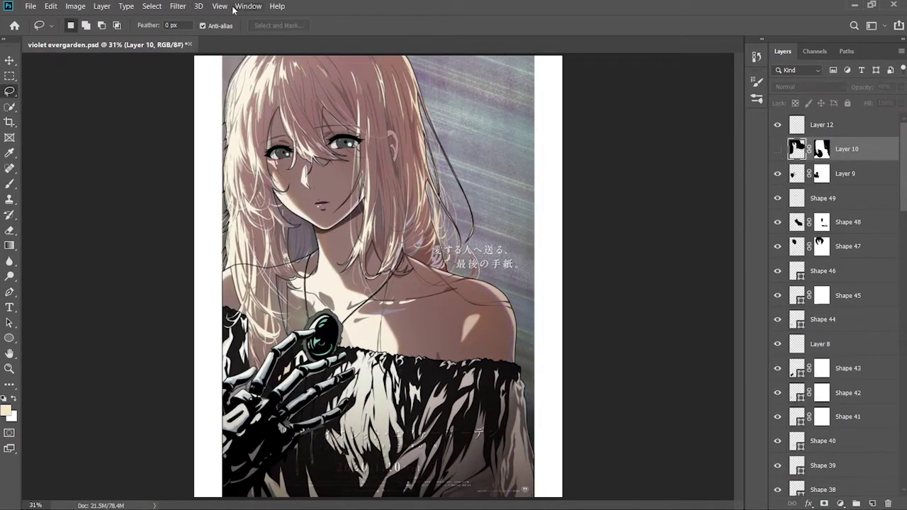
# - Select the pale hair highlights of the poster with Color Range, sampling their colour and raising the fuzziness
pyautogui.click(152, 7)
pyautogui.click(199, 135)
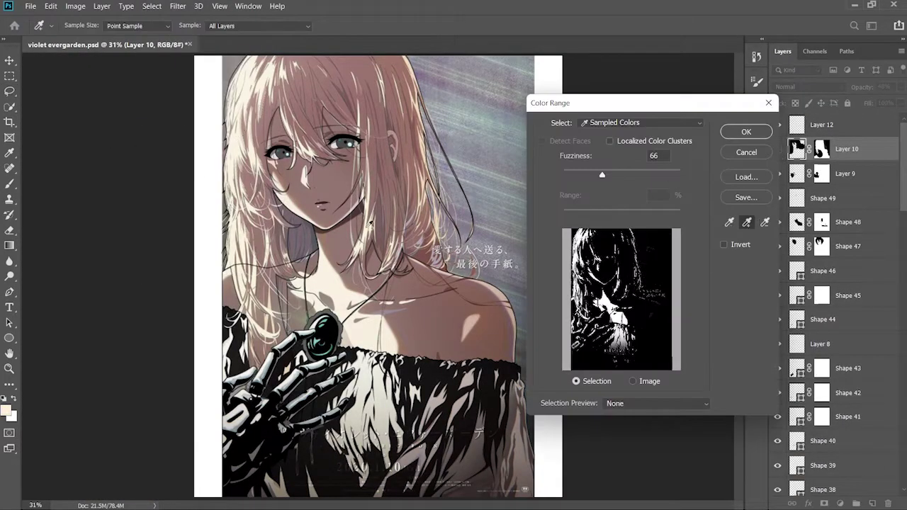
pyautogui.click(426, 139)
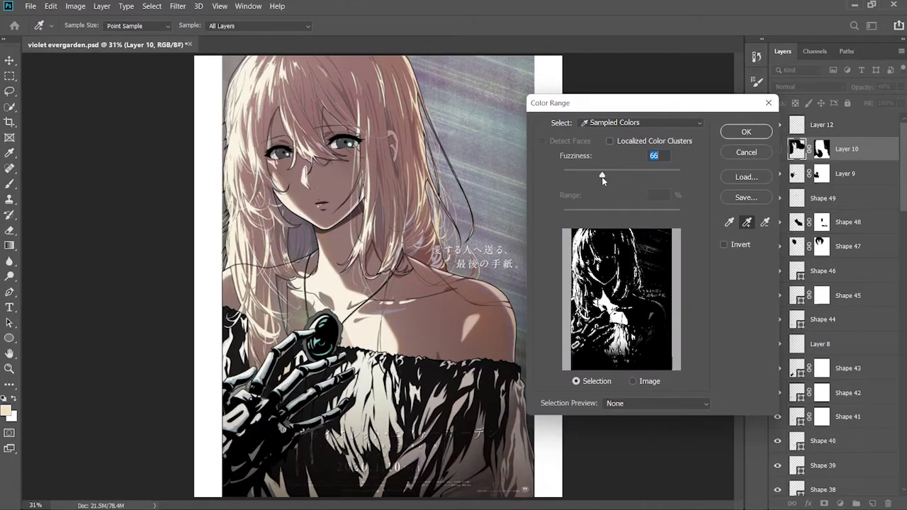
pyautogui.moveTo(602, 176); pyautogui.dragTo(616, 177)
pyautogui.click(746, 131)
# - Show Layer 10, paint the selected highlights out of its mask in black over the hair, and deselect
pyautogui.click(777, 149)
pyautogui.click(822, 149)
pyautogui.press('b')
pyautogui.moveTo(371, 202); pyautogui.dragTo(263, 390)
pyautogui.hotkey('ctrl', 'd')
pyautogui.press('l')
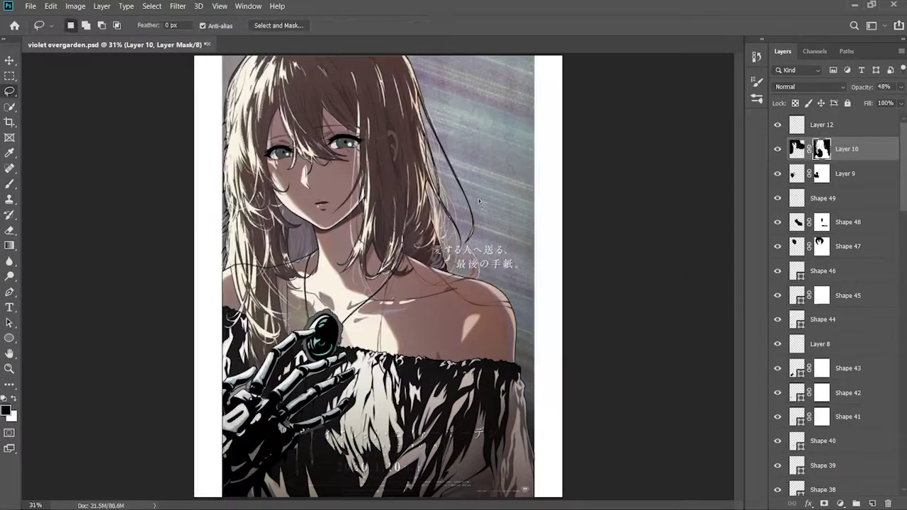
# - Hide the poster on Layer 1 to check the hair shading against white
pyautogui.scroll(-15, 851, 319)
pyautogui.click(777, 461)
pyautogui.scroll(8, 887, 409)
pyautogui.hotkey('ctrl', '+')
pyautogui.hotkey('ctrl', '+')
pyautogui.hotkey('ctrl', '+')
pyautogui.hotkey('ctrl', '-')
pyautogui.hotkey('ctrl', '-')
pyautogui.scroll(6, 875, 123)
# - Set Layer 10's opacity to 69% and compare the artwork with and without that layer
pyautogui.click(796, 149)
pyautogui.moveTo(646, 205); pyautogui.dragTo(649, 150)
pyautogui.click(777, 149)
pyautogui.click(778, 149)
pyautogui.moveTo(860, 88); pyautogui.dragTo(875, 92)
pyautogui.moveTo(638, 142); pyautogui.dragTo(632, 179)
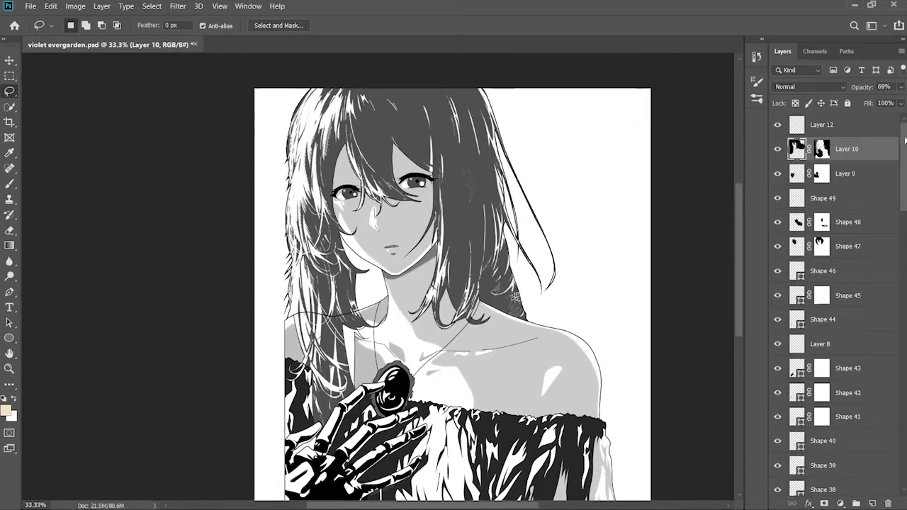
# - Try touching up the hair shading directly on Layer 10 with a sampled colour and undo the last stroke
pyautogui.click(821, 149)
pyautogui.hotkey('ctrl', '+')
pyautogui.hotkey('ctrl', '+')
pyautogui.hotkey('ctrl', '+')
pyautogui.moveTo(598, 128); pyautogui.dragTo(341, 376)
pyautogui.hotkey('ctrl', '+')
pyautogui.click(797, 149)
pyautogui.press('b')
pyautogui.moveTo(321, 237); pyautogui.dragTo(190, 255)
pyautogui.keyDown('alt'); pyautogui.click(256, 311); pyautogui.keyUp('alt')
pyautogui.moveTo(371, 151)
pyautogui.mouseDown()
pyautogui.moveTo(414, 163)
pyautogui.moveTo(389, 307)
pyautogui.mouseUp()
pyautogui.hotkey('ctrl', 'z')
# - Clean up the specks beside the jagged left hair outline by painting on Layer 10's mask
pyautogui.click(821, 149)
pyautogui.hotkey('ctrl', '-')
pyautogui.hotkey('ctrl', '-')
pyautogui.hotkey('ctrl', '+')
pyautogui.hotkey('ctrl', '+')
pyautogui.moveTo(247, 297)
pyautogui.mouseDown()
pyautogui.moveTo(438, 283)
pyautogui.moveTo(392, 57)
pyautogui.mouseUp()
pyautogui.press('x')
pyautogui.moveTo(463, 231); pyautogui.dragTo(448, 231)
pyautogui.moveTo(454, 138); pyautogui.dragTo(471, 322)
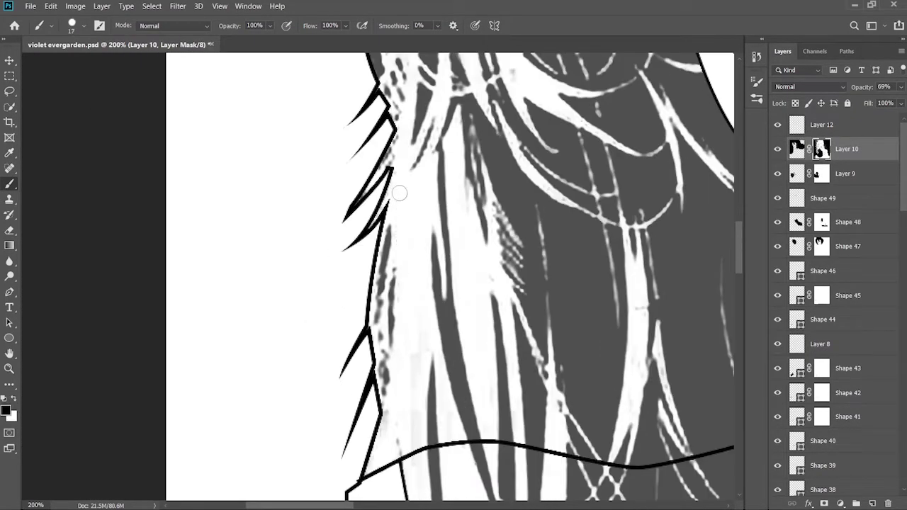
# - Continue cleaning Layer 10's mask along the left hair edge, from the shoulder line up to the crown
pyautogui.scroll(-3, 401, 304)
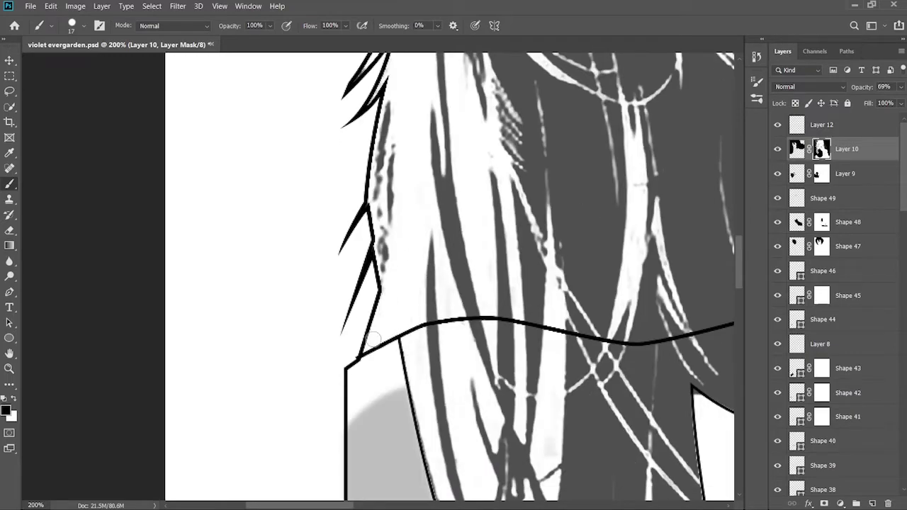
pyautogui.moveTo(391, 297); pyautogui.dragTo(383, 373)
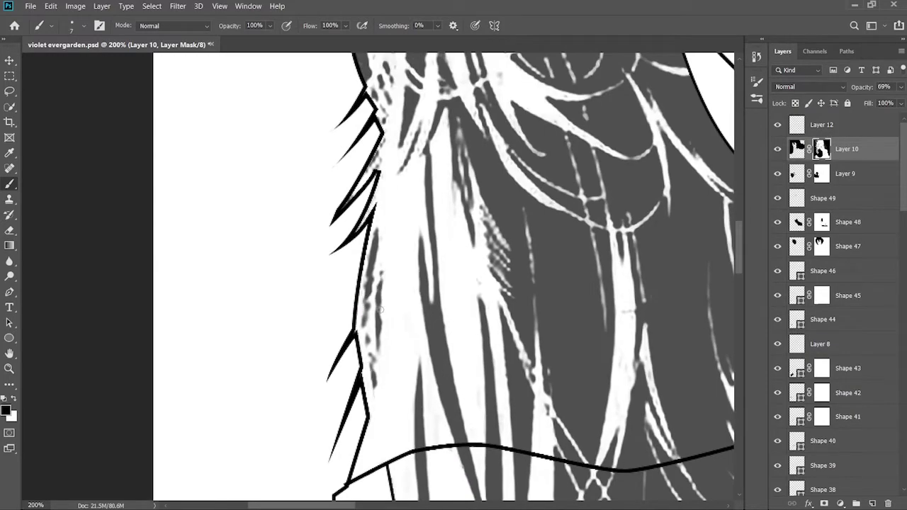
pyautogui.scroll(10, 380, 309)
pyautogui.hscroll(-3, 306, 283)
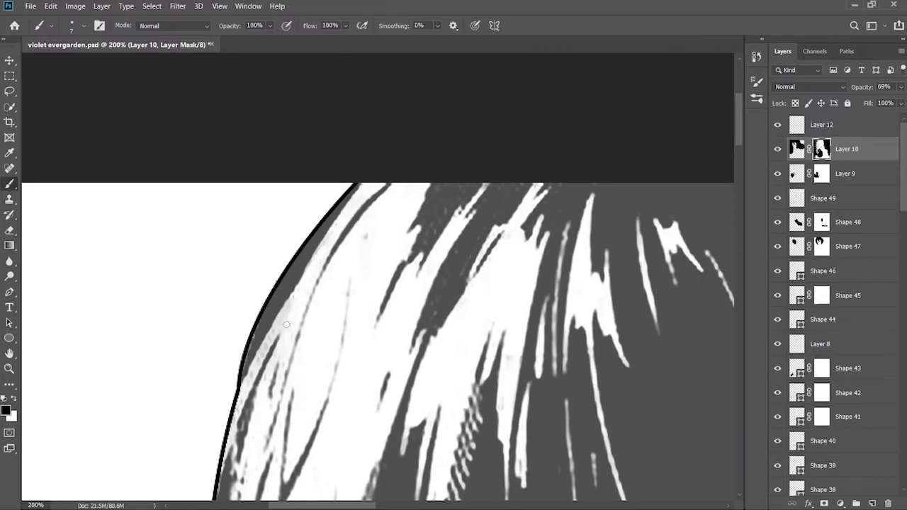
pyautogui.moveTo(345, 283)
pyautogui.mouseDown()
pyautogui.moveTo(350, 220)
pyautogui.moveTo(302, 293)
pyautogui.moveTo(263, 163)
pyautogui.mouseUp()
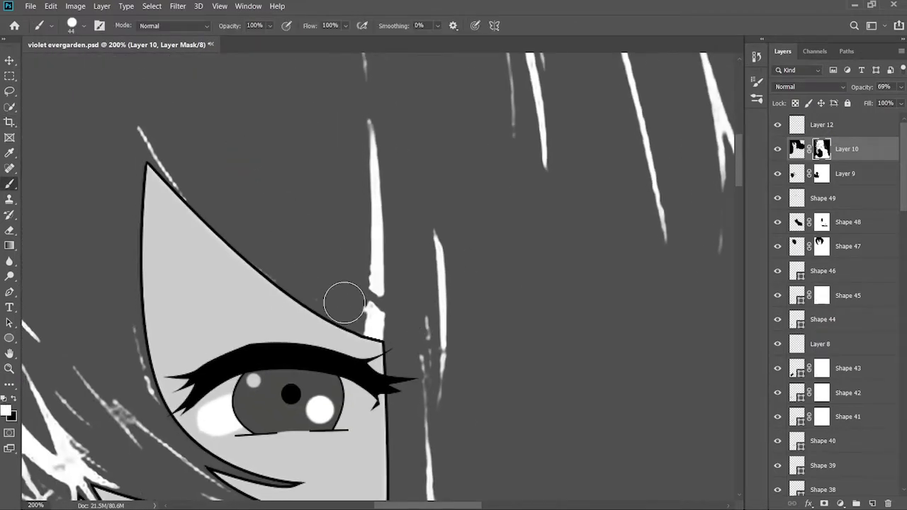
# - Paint white on Layer 10's mask to tidy the shading around the right eye and the adjoining side strands
pyautogui.moveTo(240, 230); pyautogui.dragTo(252, 387)
pyautogui.moveTo(677, 482); pyautogui.dragTo(421, 171)
pyautogui.moveTo(109, 449); pyautogui.dragTo(211, 146)
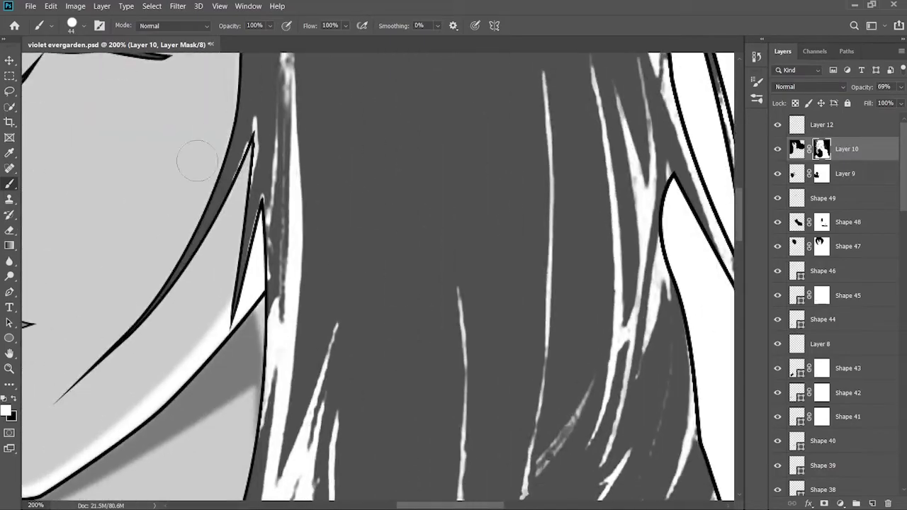
pyautogui.moveTo(182, 259); pyautogui.dragTo(182, 265)
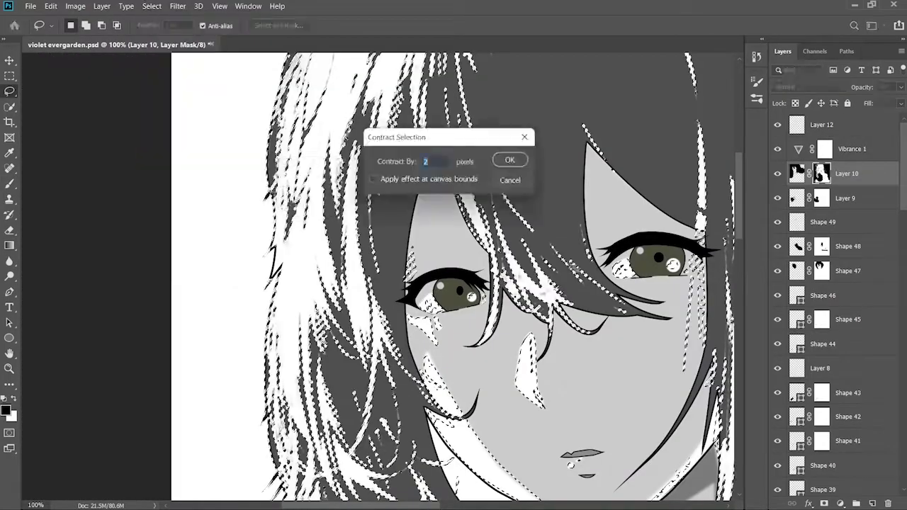
# - Contract the hair highlight selection by 2 pixels
pyautogui.click(513, 158)
pyautogui.rightClick(355, 149)
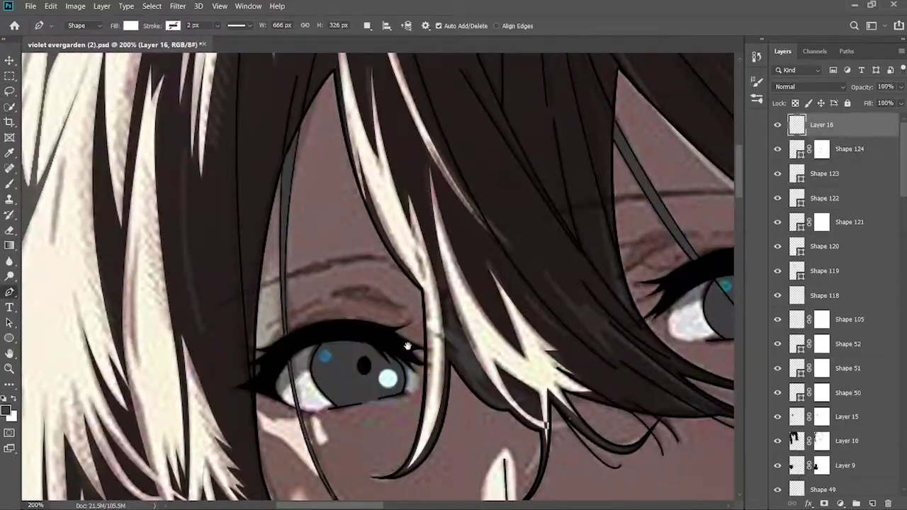
# - Draw the left eyebrow as a closed, curved Pen shape with black fill
pyautogui.click(130, 25)
pyautogui.click(76, 88)
pyautogui.click(215, 310)
pyautogui.moveTo(316, 265); pyautogui.dragTo(403, 260)
pyautogui.keyDown('alt'); pyautogui.click(384, 256); pyautogui.keyUp('alt')
pyautogui.click(215, 310)
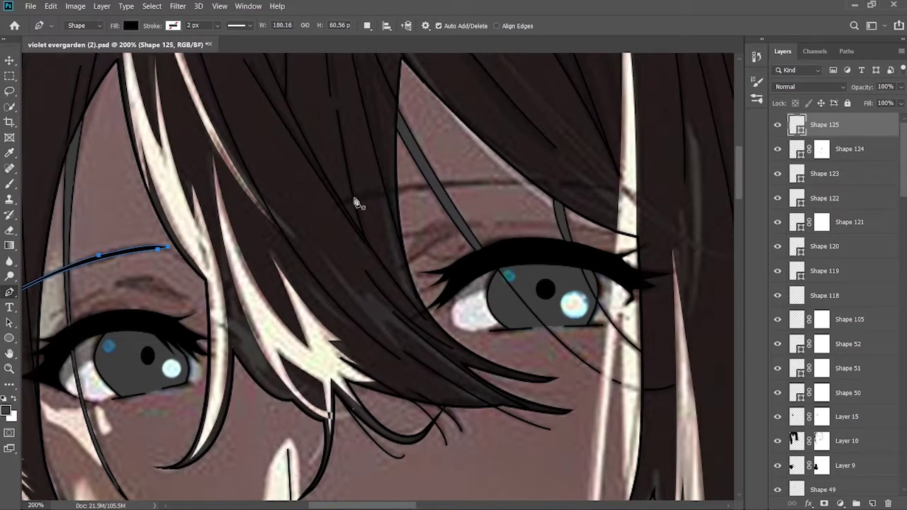
# - Draw the right eyebrow as a thin black Pen shape, lower its opacity to 49% and refine its curve
pyautogui.click(332, 208)
pyautogui.moveTo(391, 189); pyautogui.dragTo(416, 189)
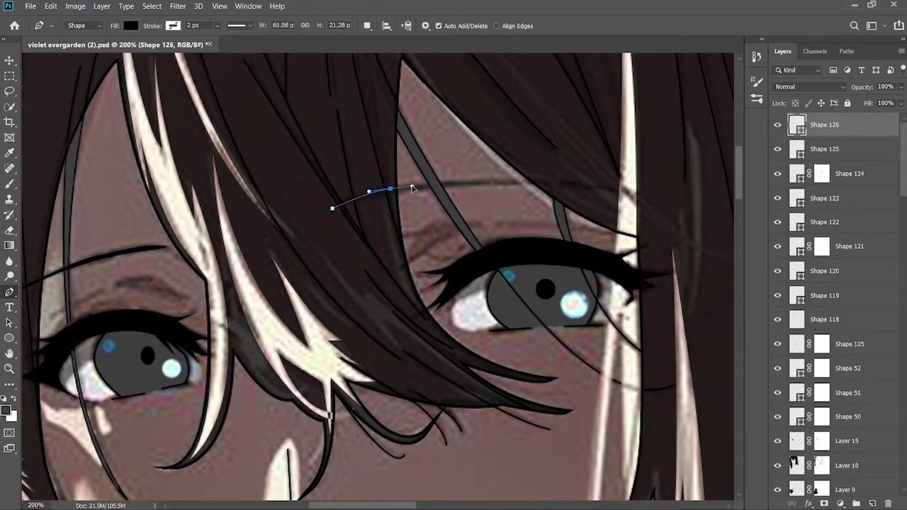
pyautogui.moveTo(559, 183); pyautogui.dragTo(601, 187)
pyautogui.click(615, 187)
pyautogui.moveTo(843, 94); pyautogui.dragTo(829, 94)
pyautogui.moveTo(498, 185); pyautogui.dragTo(491, 187)
pyautogui.moveTo(402, 192); pyautogui.dragTo(385, 197)
pyautogui.moveTo(478, 251); pyautogui.dragTo(555, 208)
# - Draw a short curved crease line above the left eye's outer corner on a new layer, with a black stroke and no fill
pyautogui.hotkey('ctrl', 'shift', 'alt', 'n')
pyautogui.click(173, 26)
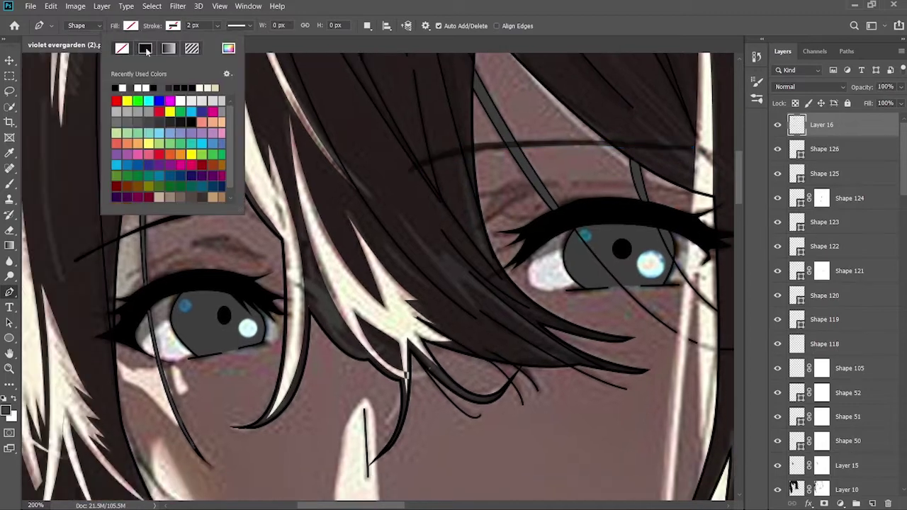
pyautogui.moveTo(340, 269); pyautogui.dragTo(391, 226)
pyautogui.click(180, 231)
pyautogui.moveTo(219, 205); pyautogui.dragTo(289, 186)
pyautogui.hotkey('ctrl', 'z')
pyautogui.hotkey('ctrl', 'z')
pyautogui.click(173, 25)
pyautogui.click(177, 231)
pyautogui.click(243, 197)
pyautogui.moveTo(429, 324); pyautogui.dragTo(282, 350)
# - Draw the tapered eyelid crease above the right eye as a closed black-filled Pen shape on a new layer
pyautogui.click(130, 25)
pyautogui.click(75, 87)
pyautogui.click(872, 503)
pyautogui.moveTo(386, 211)
pyautogui.mouseDown()
pyautogui.moveTo(357, 229)
pyautogui.moveTo(409, 190)
pyautogui.mouseUp()
pyautogui.click(353, 227)
pyautogui.moveTo(555, 190); pyautogui.dragTo(673, 204)
pyautogui.click(353, 226)
pyautogui.click(130, 25)
pyautogui.click(75, 87)
pyautogui.moveTo(272, 174); pyautogui.dragTo(457, 210)
# - Bend the thin crease line of Shape 127 above the left eye with a Warp transform
pyautogui.press('a')
pyautogui.click(850, 175)
pyautogui.click(50, 6)
pyautogui.click(220, 328)
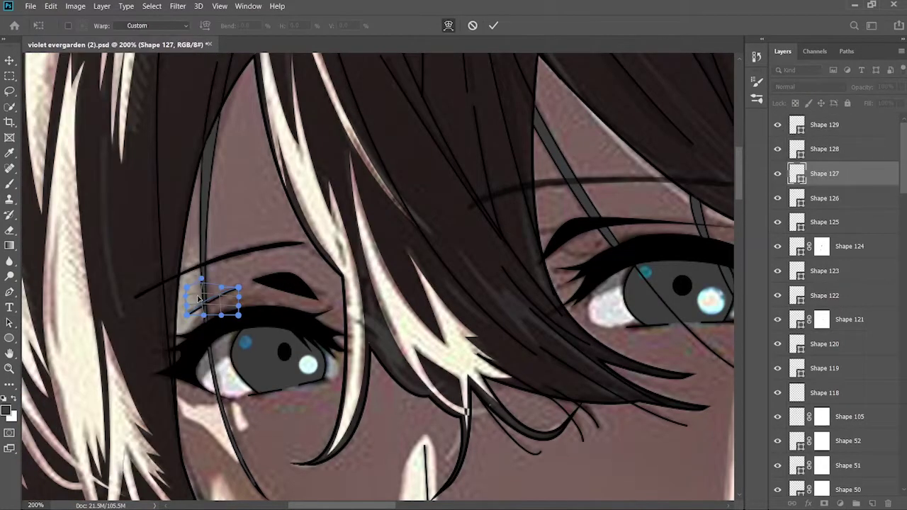
pyautogui.press('Return')
# - Select the right eyebrow's layer, Shape 126, and hide the poster on Layer 1
pyautogui.click(792, 201)
pyautogui.press('b')
pyautogui.moveTo(399, 219); pyautogui.dragTo(304, 283)
pyautogui.scroll(-15, 816, 319)
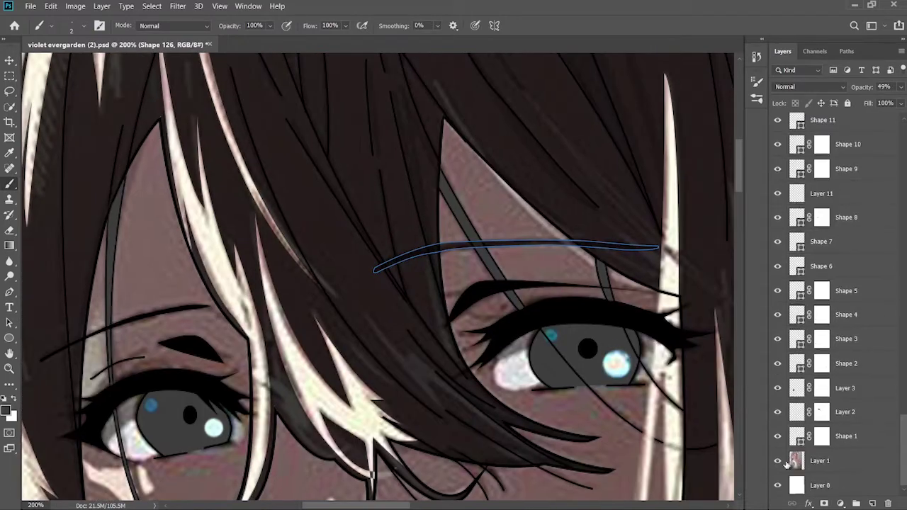
pyautogui.click(778, 462)
# - Lower the opacity of the eyebrow and eyelid crease shapes, setting Shape 129 to 66%
pyautogui.scroll(15, 815, 319)
pyautogui.click(856, 125)
pyautogui.click(844, 174)
pyautogui.click(815, 198)
pyautogui.click(788, 222)
pyautogui.hotkey('ctrl', '-')
pyautogui.hotkey('ctrl', '-')
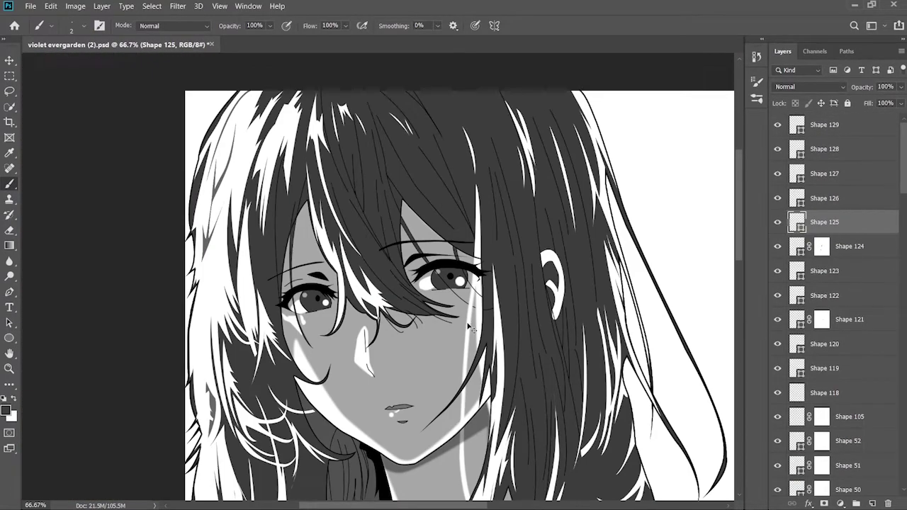
pyautogui.hotkey('alt', ']')
pyautogui.hotkey('alt', ']')
pyautogui.hotkey('alt', ']')
pyautogui.hotkey('alt', ']')
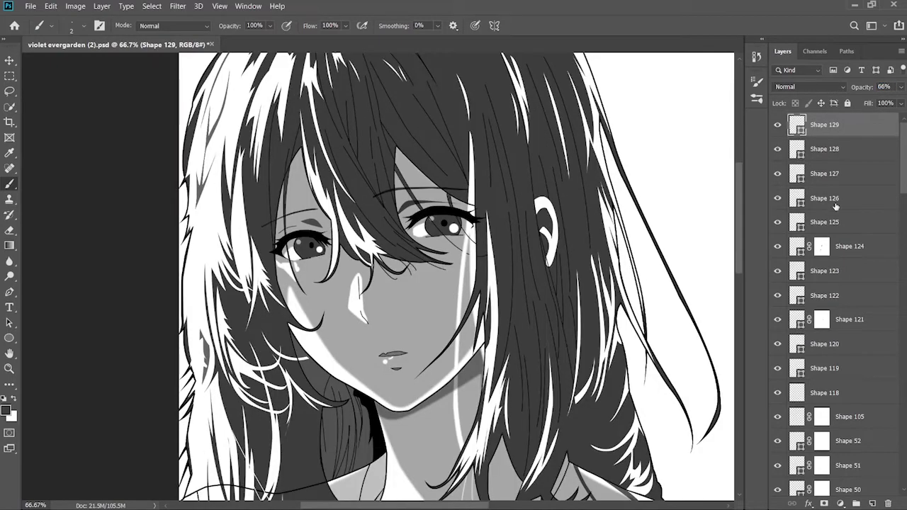
# - Add a layer mask to Shape 126 and fade the right eyebrow's ends over the hair with a 10% opacity brush
pyautogui.click(851, 198)
pyautogui.click(823, 503)
pyautogui.scroll(3, 385, 177)
pyautogui.moveTo(385, 281); pyautogui.dragTo(389, 257)
pyautogui.keyDown('alt'); pyautogui.rightClick(330, 312); pyautogui.keyUp('alt')
pyautogui.press('1')
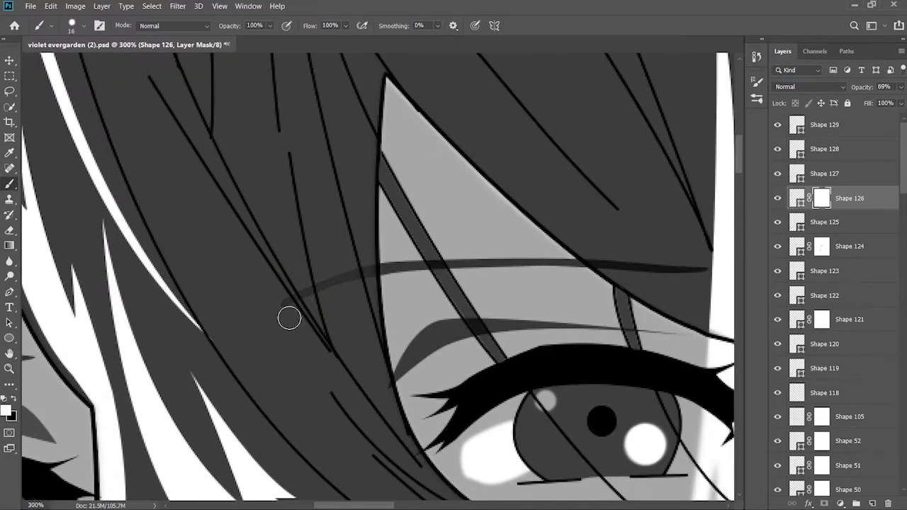
pyautogui.hscroll(5, 282, 289)
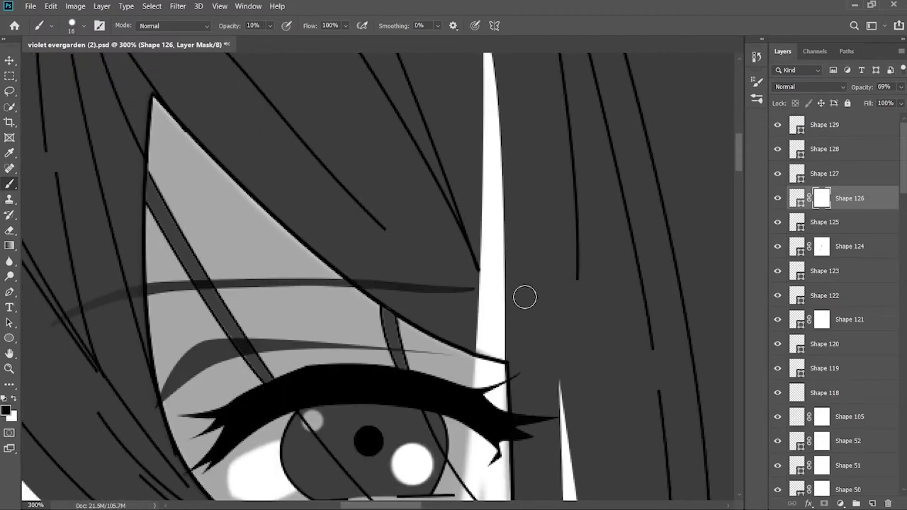
pyautogui.moveTo(317, 437); pyautogui.dragTo(709, 291)
# - Add a layer mask to Shape 125 and fade the left eyebrow where it crosses the hair, using a smaller brush
pyautogui.click(849, 222)
pyautogui.click(823, 503)
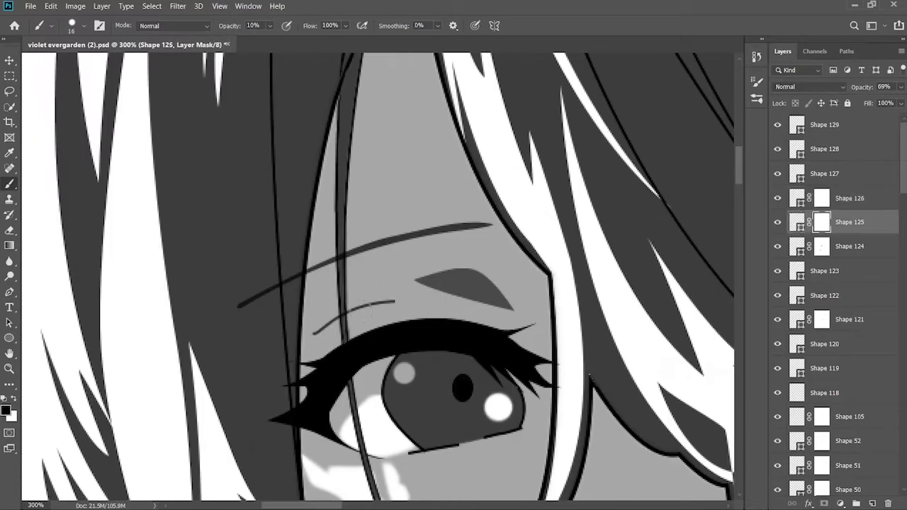
pyautogui.press('[')
pyautogui.moveTo(496, 284); pyautogui.dragTo(222, 324)
pyautogui.hotkey('ctrl', '-')
pyautogui.hotkey('ctrl', '-')
# - Compare the face with the poster on Layer 1, and adjust the left eyebrow's shape with a Warp transform
pyautogui.scroll(-20, 822, 304)
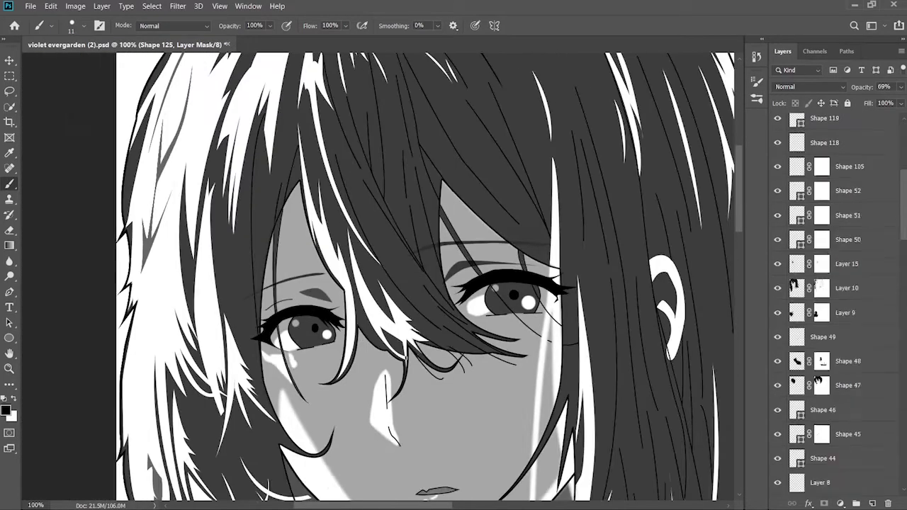
pyautogui.click(778, 461)
pyautogui.click(777, 461)
pyautogui.scroll(12, 777, 461)
pyautogui.scroll(10, 818, 199)
pyautogui.press('v')
pyautogui.hotkey('ctrl', 't')
pyautogui.click(50, 5)
pyautogui.click(213, 333)
pyautogui.moveTo(331, 274); pyautogui.dragTo(341, 282)
pyautogui.press('Return')
# - Paint on Shape 125's mask to refine the left eyebrow's fade over the hair strands
pyautogui.press('b')
pyautogui.click(821, 222)
pyautogui.hotkey('ctrl', '+')
pyautogui.hotkey('ctrl', '+')
pyautogui.moveTo(262, 289); pyautogui.dragTo(347, 257)
pyautogui.press('x')
pyautogui.hotkey('ctrl', '-')
pyautogui.hotkey('ctrl', '-')
pyautogui.hotkey('ctrl', '-')
pyautogui.hotkey('ctrl', '-')
pyautogui.hotkey('ctrl', '-')
pyautogui.hotkey('ctrl', '0')
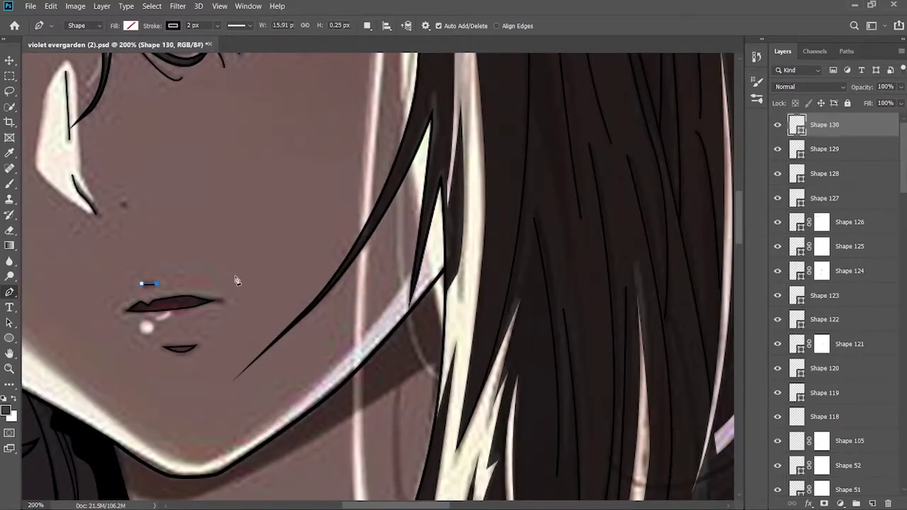
# - Rasterize Shape 130 and soften the short line above the upper lip with the Blur tool
pyautogui.press('a')
pyautogui.click(229, 227)
pyautogui.rightClick(831, 124)
pyautogui.click(692, 192)
pyautogui.click(9, 261)
pyautogui.moveTo(142, 285); pyautogui.dragTo(164, 286)
pyautogui.moveTo(138, 104)
pyautogui.mouseDown()
pyautogui.moveTo(371, 327)
pyautogui.moveTo(487, 384)
pyautogui.mouseUp()
pyautogui.click(837, 152)
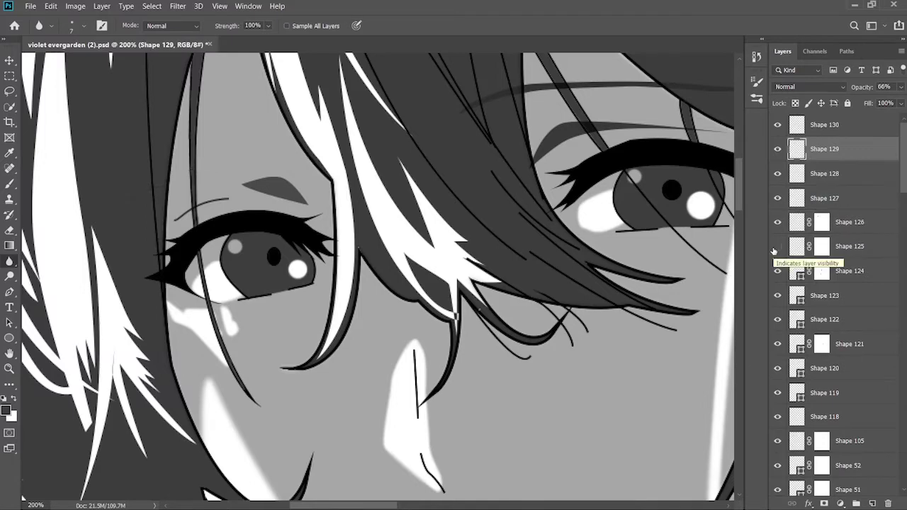
# - Soften the eyebrow line on Shape 126 with the Blur tool, including where it crosses the hair
pyautogui.click(798, 246)
pyautogui.click(797, 222)
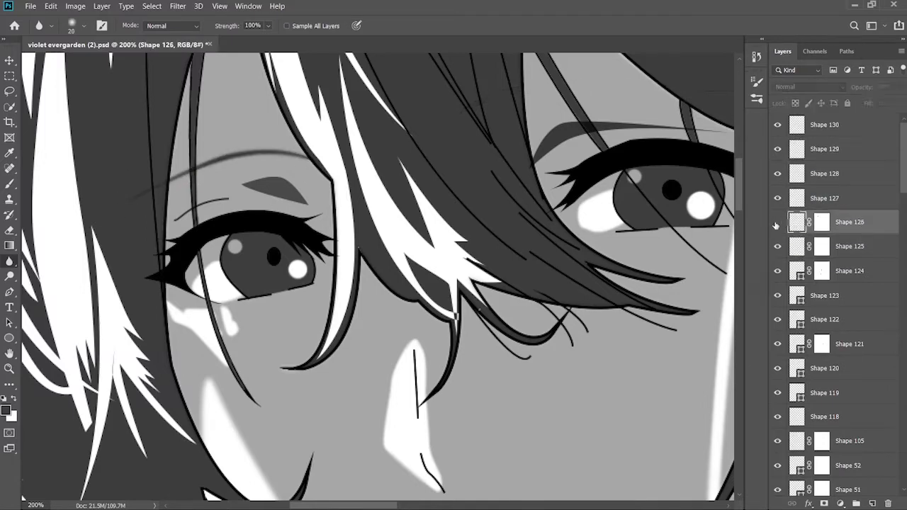
pyautogui.moveTo(638, 196); pyautogui.dragTo(446, 350)
pyautogui.moveTo(340, 242); pyautogui.dragTo(504, 237)
pyautogui.moveTo(360, 358); pyautogui.dragTo(590, 295)
# - Soften the short eyebrow and eyelid lines on Shape 127, Shape 128 and Shape 129 with the Blur tool
pyautogui.click(798, 198)
pyautogui.moveTo(212, 311); pyautogui.dragTo(263, 291)
pyautogui.click(778, 174)
pyautogui.click(778, 173)
pyautogui.click(798, 174)
pyautogui.moveTo(474, 343); pyautogui.dragTo(329, 399)
pyautogui.click(797, 149)
pyautogui.moveTo(580, 333); pyautogui.dragTo(500, 353)
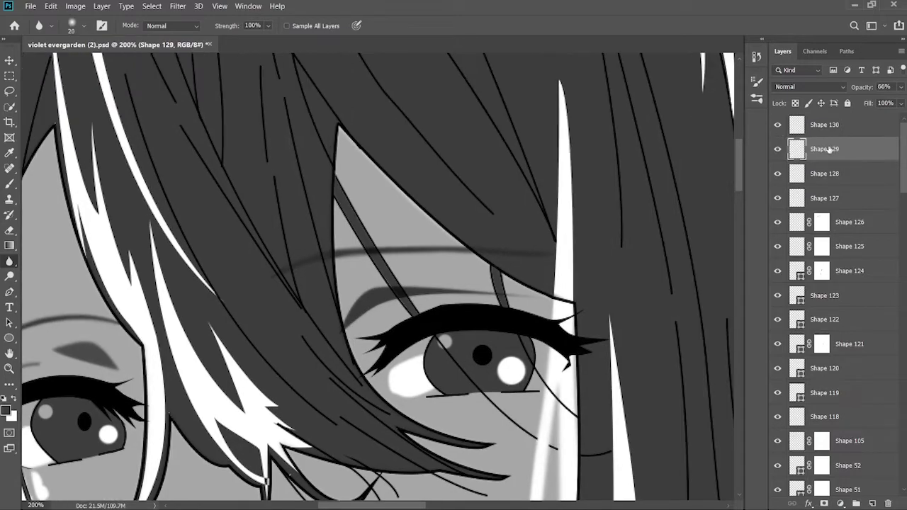
# - Compare the line art with the poster by toggling individual shape layers and showing Layer 1, and return to the whole figure
pyautogui.hotkey('ctrl', '1')
pyautogui.hotkey('alt', ']')
pyautogui.press('b')
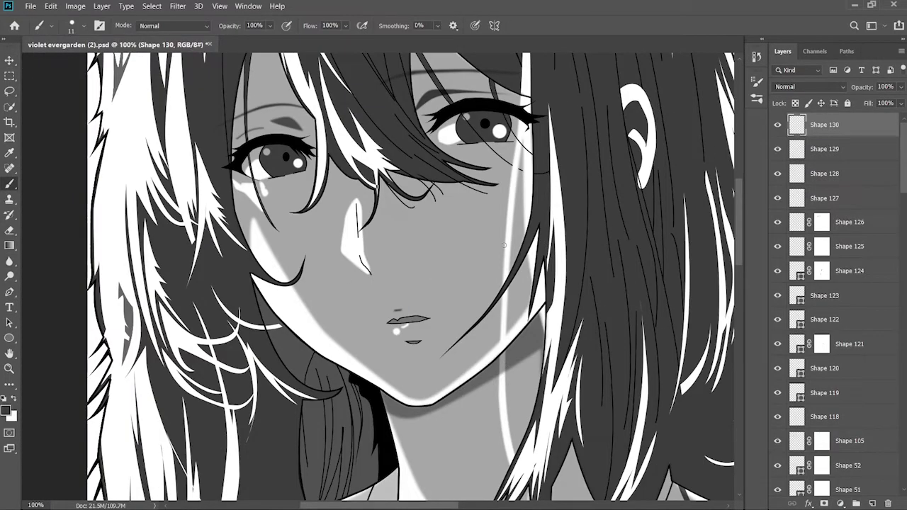
pyautogui.scroll(-20, 822, 305)
pyautogui.click(777, 461)
pyautogui.click(777, 460)
pyautogui.click(843, 464)
pyautogui.click(778, 461)
pyautogui.scroll(15, 777, 305)
pyautogui.click(778, 275)
pyautogui.click(777, 275)
pyautogui.click(777, 275)
pyautogui.click(778, 276)
pyautogui.scroll(1, 409, 278)
pyautogui.scroll(-15, 823, 304)
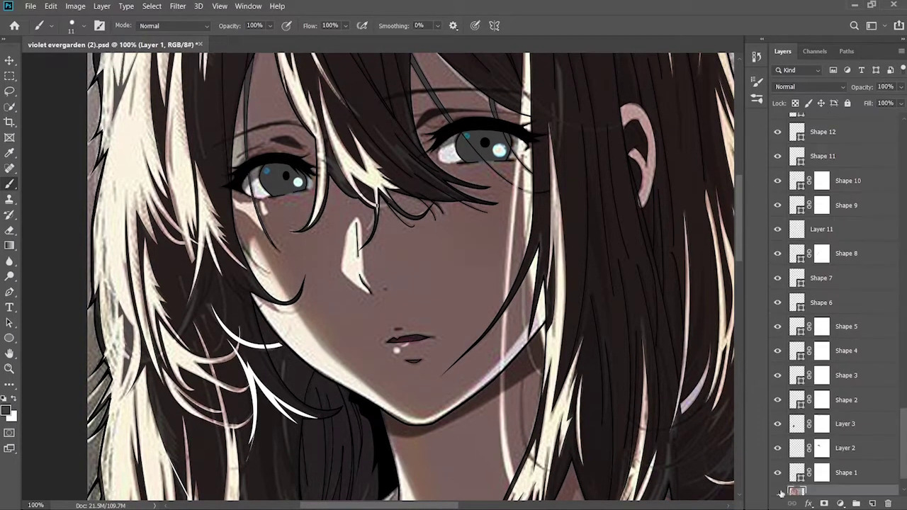
pyautogui.click(778, 491)
pyautogui.hotkey('ctrl', '0')
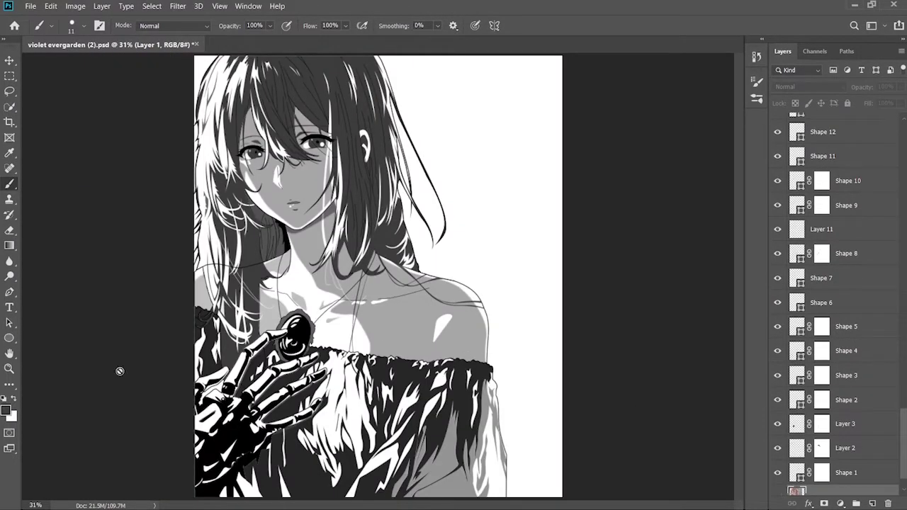
# - Stamp all visible layers into a new layer on top, and inspect it around the neck and hair ends
pyautogui.hotkey('alt', '.')
pyautogui.hotkey('ctrl', 'shift', 'alt', 'e')
pyautogui.click(778, 125)
pyautogui.click(777, 124)
pyautogui.hotkey('ctrl', '+')
pyautogui.hotkey('ctrl', '+')
pyautogui.hotkey('ctrl', '+')
pyautogui.hotkey('ctrl', '+')
pyautogui.hotkey('ctrl', '+')
pyautogui.moveTo(42, 167); pyautogui.dragTo(335, 283)
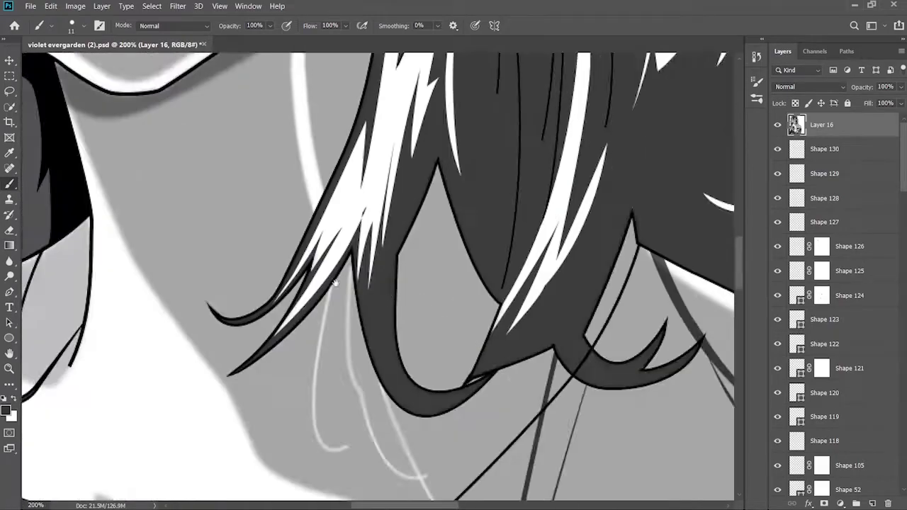
pyautogui.scroll(-5, 335, 283)
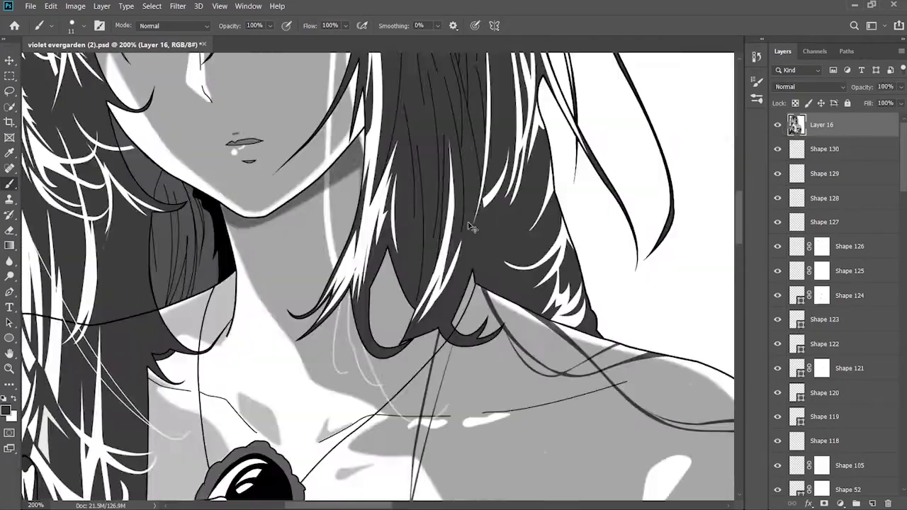
# - Apply a Camera Raw filter to the merged layer with Exposure 0.00, Texture +35 and Clarity +12
pyautogui.click(178, 6)
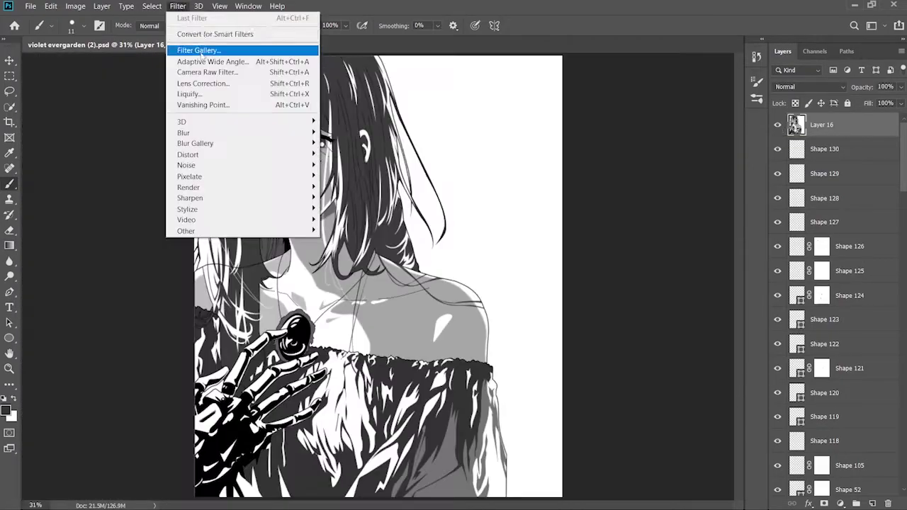
pyautogui.click(207, 72)
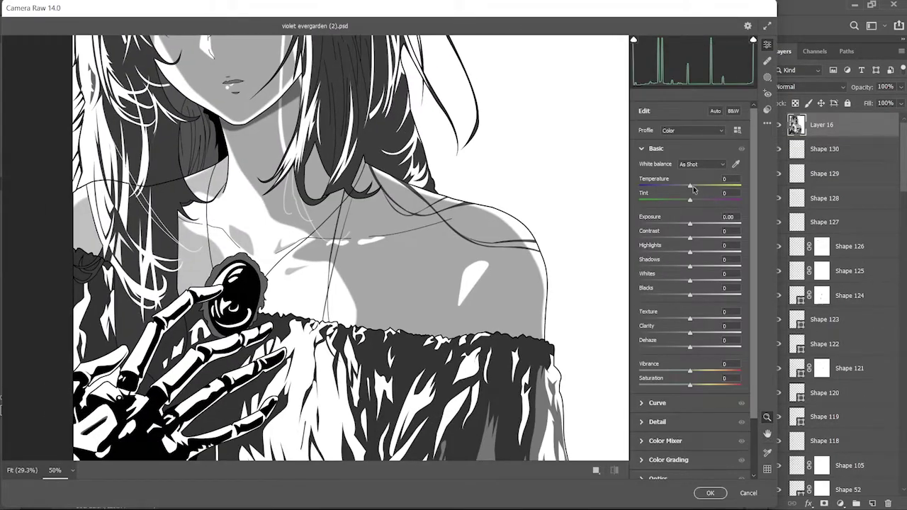
pyautogui.moveTo(694, 189); pyautogui.dragTo(640, 190)
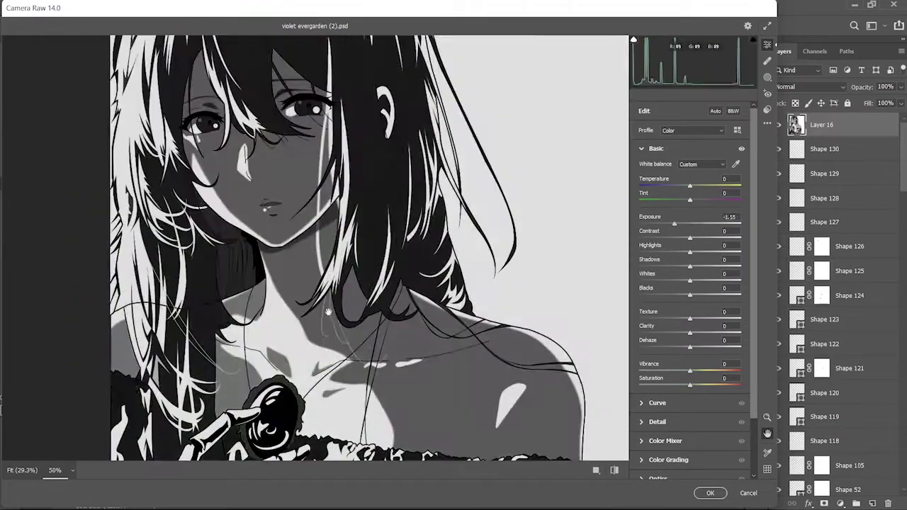
pyautogui.hotkey('ctrl', '-')
pyautogui.hotkey('ctrl', '-')
pyautogui.moveTo(674, 224); pyautogui.dragTo(690, 223)
pyautogui.moveTo(445, 371); pyautogui.dragTo(710, 324)
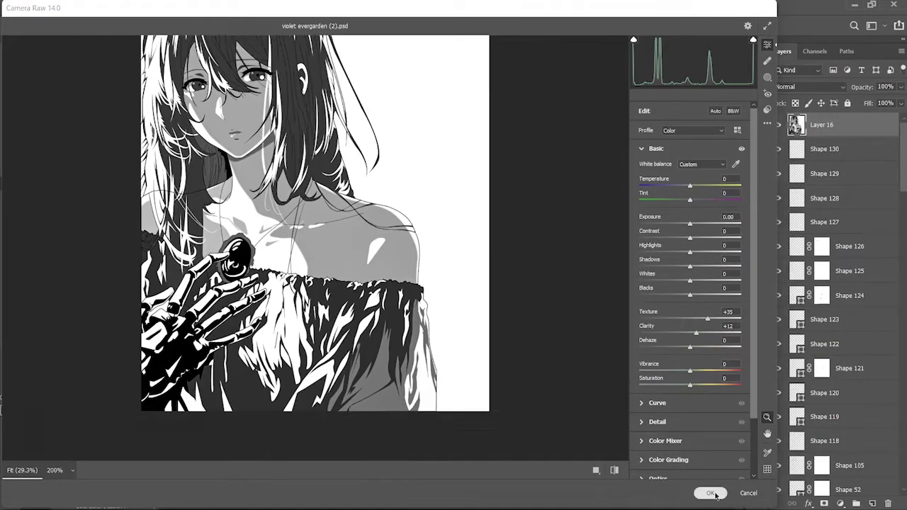
pyautogui.click(711, 493)
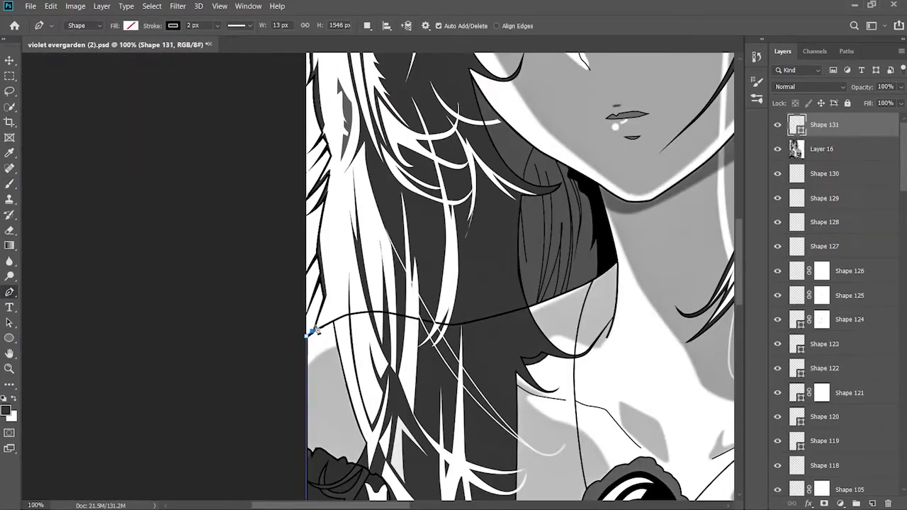
# - Trace a Pen path from the shoulder up along the outer hair edge, following the pointed strands at the canvas border
pyautogui.scroll(2, 316, 330)
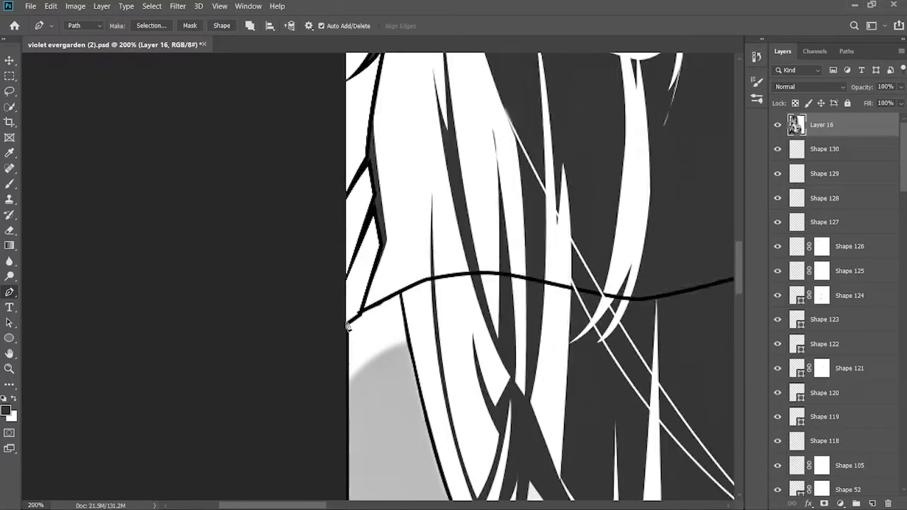
pyautogui.scroll(1, 347, 326)
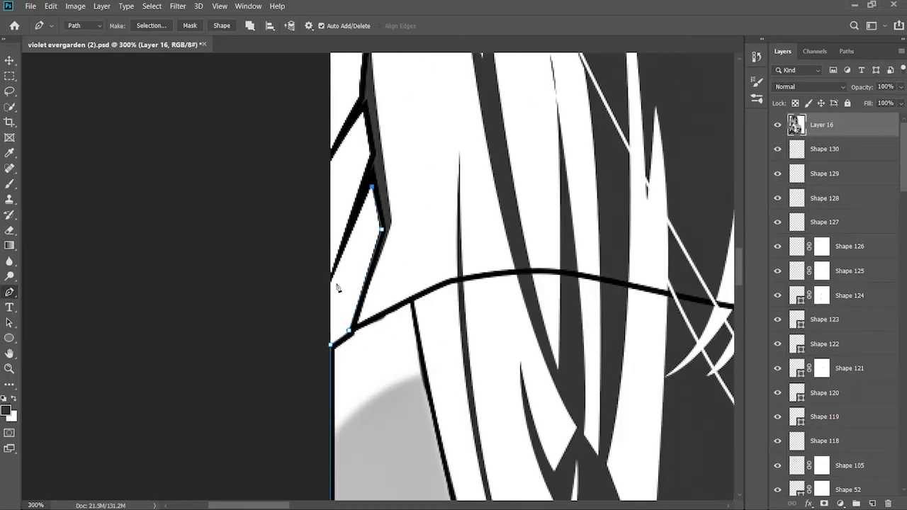
pyautogui.click(371, 155)
pyautogui.click(363, 109)
pyautogui.click(329, 162)
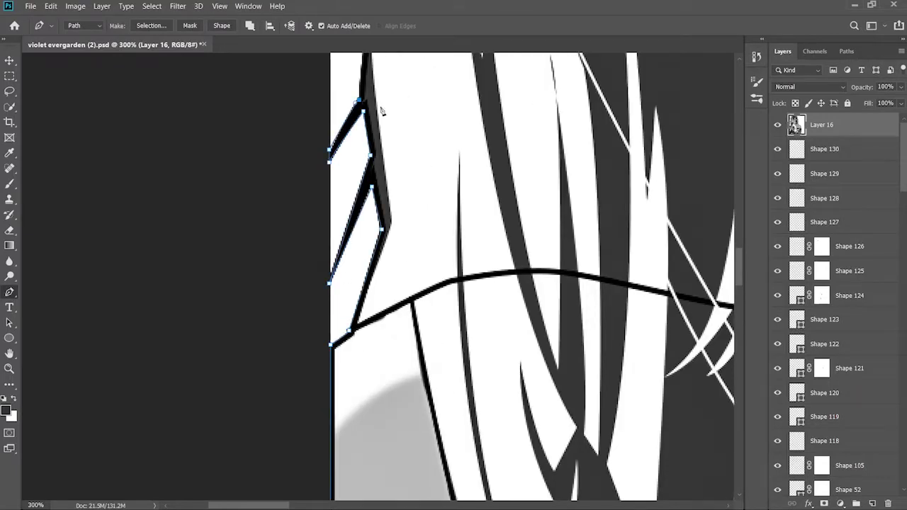
pyautogui.moveTo(376, 106); pyautogui.dragTo(375, 316)
pyautogui.moveTo(394, 285); pyautogui.dragTo(408, 234)
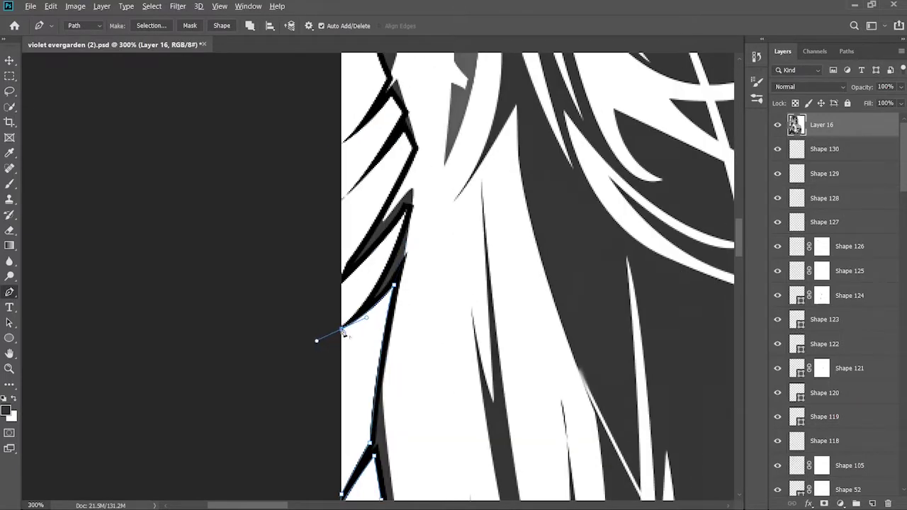
pyautogui.click(407, 211)
pyautogui.click(338, 284)
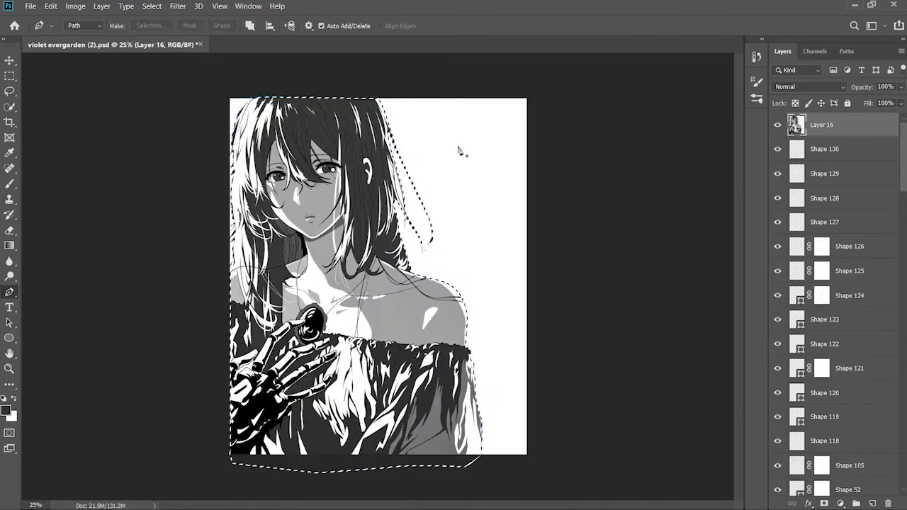
# - Mask Layer 16 with the figure selection and add a new empty layer beneath it
pyautogui.click(823, 504)
pyautogui.click(843, 148)
pyautogui.click(873, 503)
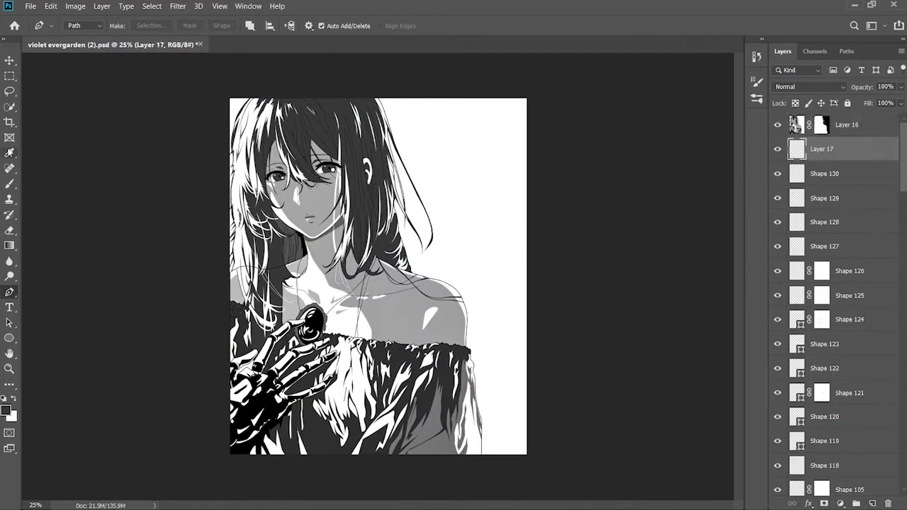
# - Draw diagonal gradients across the new layer behind the figure, and undo the last two attempts
pyautogui.press('g')
pyautogui.moveTo(212, 78); pyautogui.dragTo(496, 451)
pyautogui.moveTo(567, 61); pyautogui.dragTo(289, 378)
pyautogui.moveTo(320, 484); pyautogui.dragTo(426, 509)
pyautogui.hotkey('ctrl', 'z')
pyautogui.hotkey('ctrl', 'z')
pyautogui.hotkey('ctrl', '+')
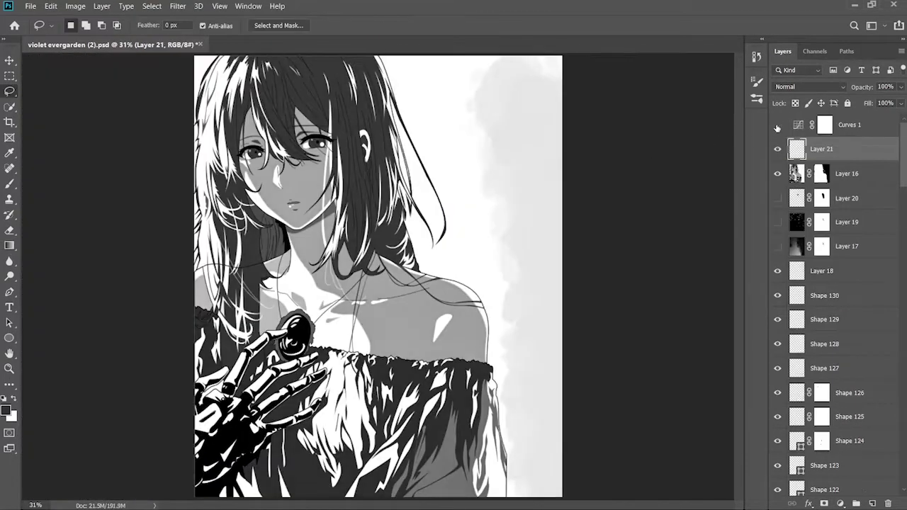
# - Show Layer 20, Layer 19 and Layer 17, and test Layer 17's opacity
pyautogui.click(778, 199)
pyautogui.click(777, 221)
pyautogui.click(777, 246)
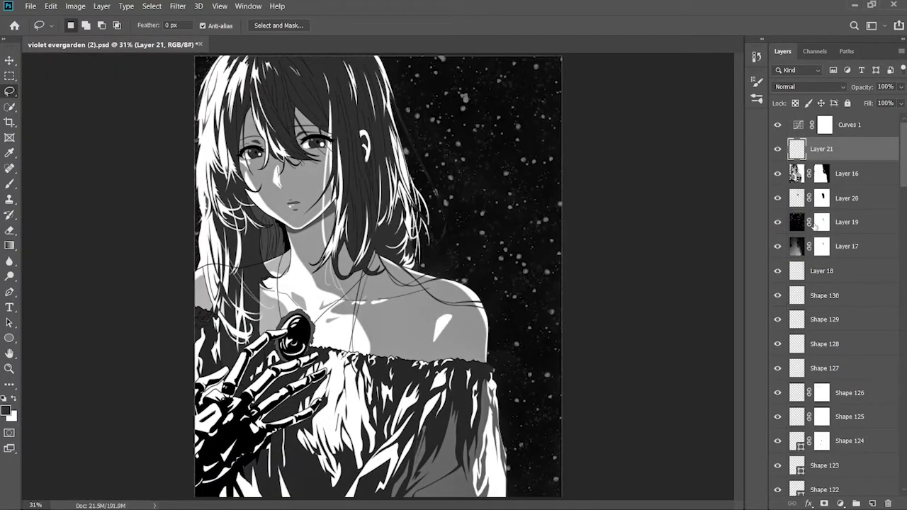
pyautogui.click(868, 250)
pyautogui.moveTo(870, 88); pyautogui.dragTo(859, 90)
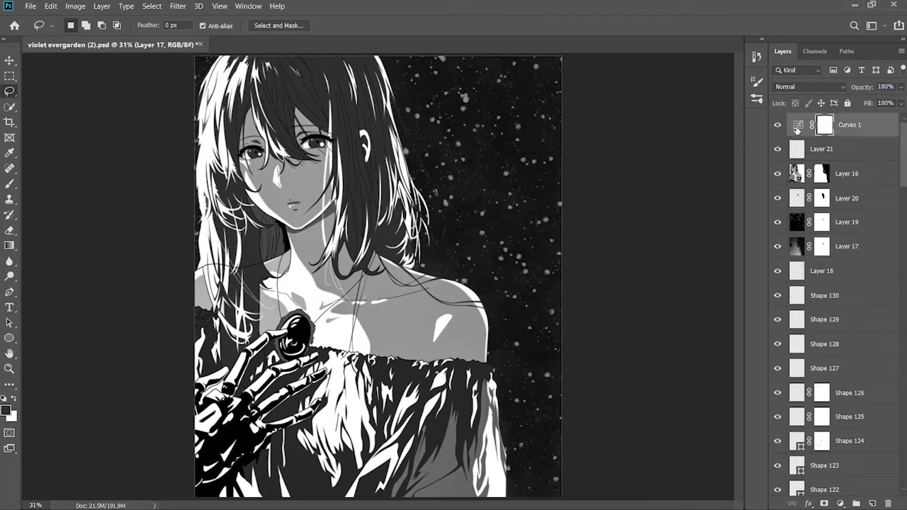
# - Fine-tune the curve of the Curves 1 adjustment layer and close its settings
pyautogui.doubleClick(798, 125)
pyautogui.moveTo(664, 201); pyautogui.dragTo(666, 205)
pyautogui.click(757, 98)
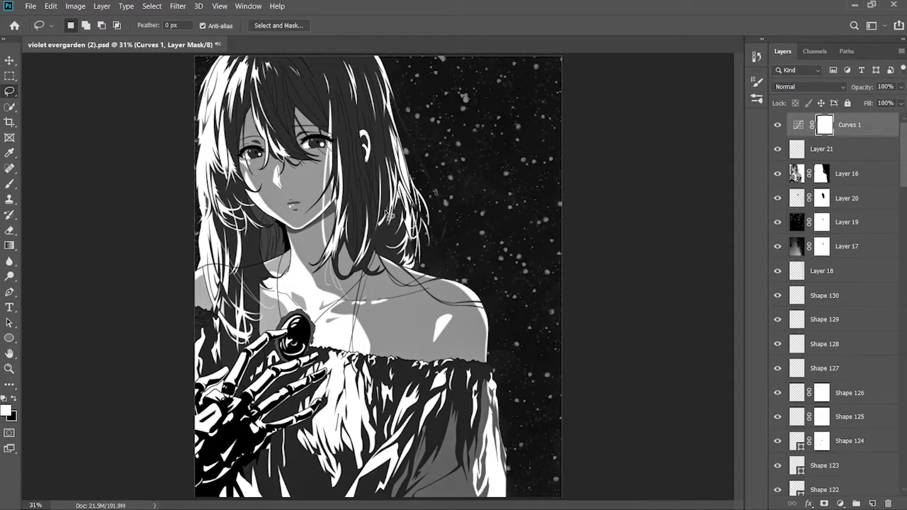
# - Open the signature image Untitled-1 (1).jpg, bring it into the artwork and position it over the starry background beside the head
pyautogui.hotkey('ctrl', 'o')
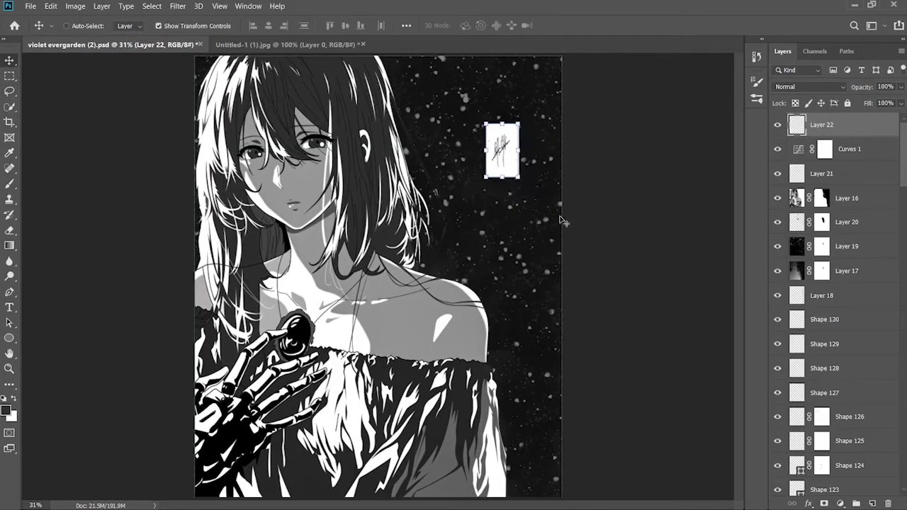
pyautogui.moveTo(500, 149); pyautogui.dragTo(510, 142)
pyautogui.press('Return')
# - Try another blend mode on the signature layer and return it to Normal
pyautogui.click(808, 86)
pyautogui.click(782, 132)
pyautogui.click(819, 88)
pyautogui.click(815, 96)
# - Select the signature's colours with Color Range at Fuzziness 200, sampling the strokes and adding a second sample
pyautogui.click(151, 7)
pyautogui.click(167, 118)
pyautogui.hotkey('ctrl', '1')
pyautogui.click(310, 130)
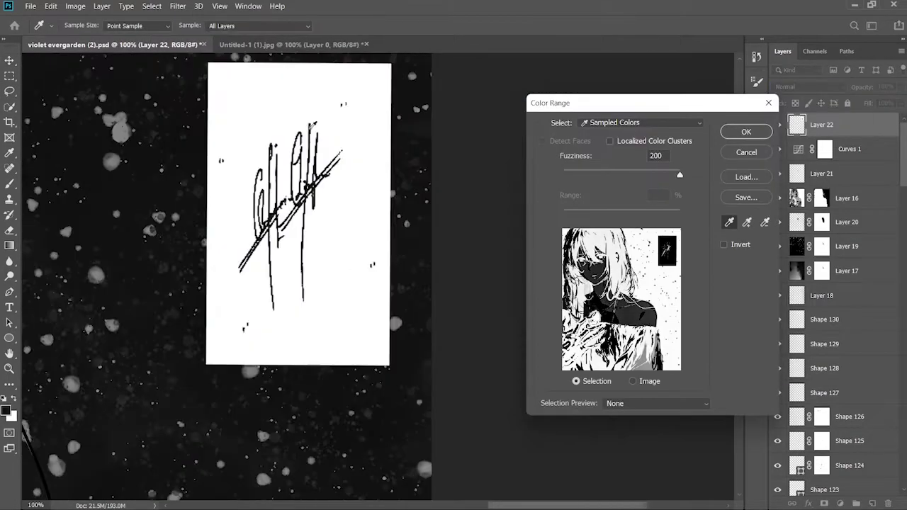
pyautogui.click(747, 222)
pyautogui.click(313, 203)
pyautogui.click(746, 132)
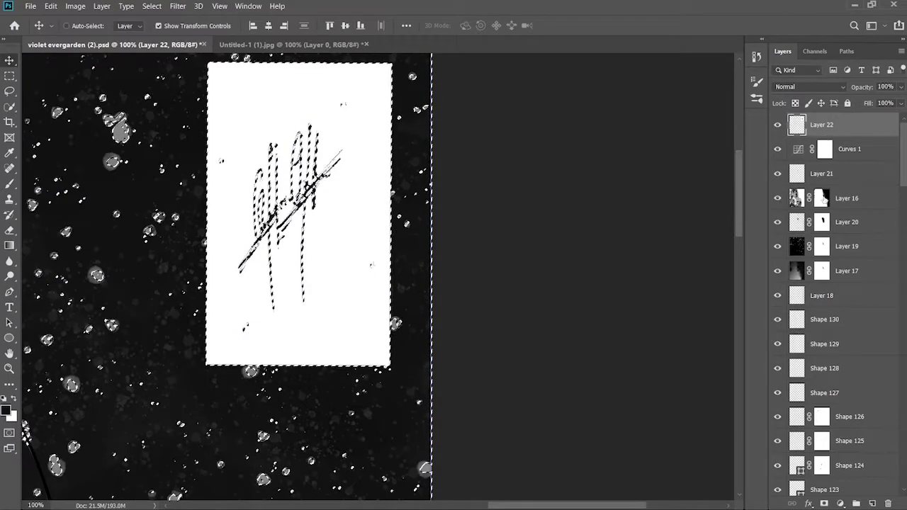
# - Mask Layer 22 with the colour selection and paint the signature strokes white with the Brush
pyautogui.click(824, 503)
pyautogui.press('b')
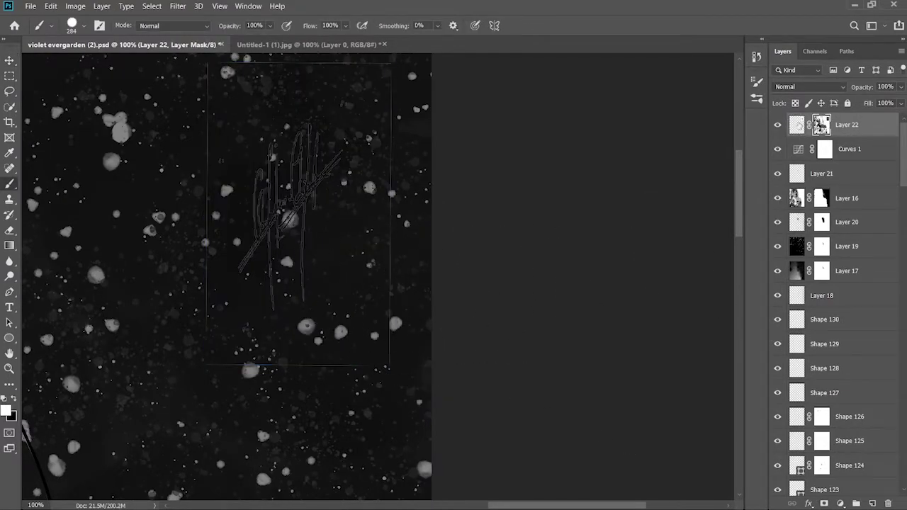
pyautogui.click(796, 125)
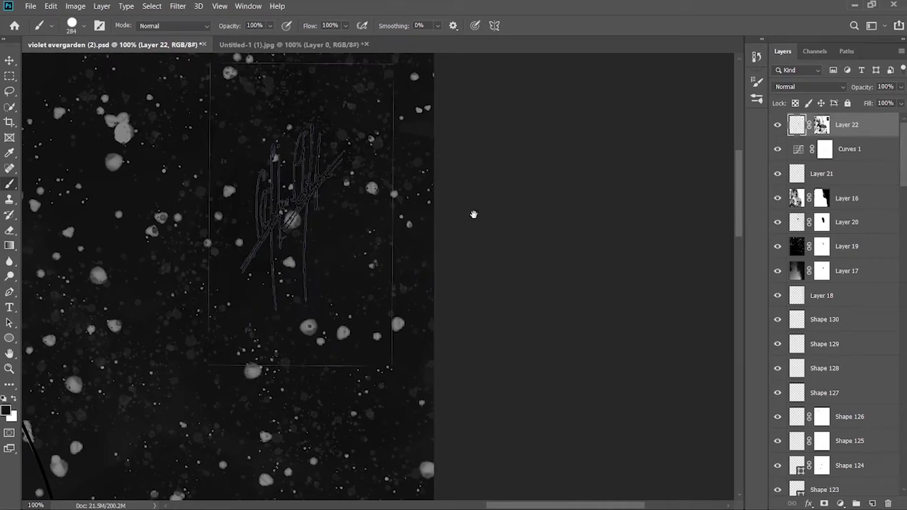
pyautogui.moveTo(370, 202); pyautogui.dragTo(454, 273)
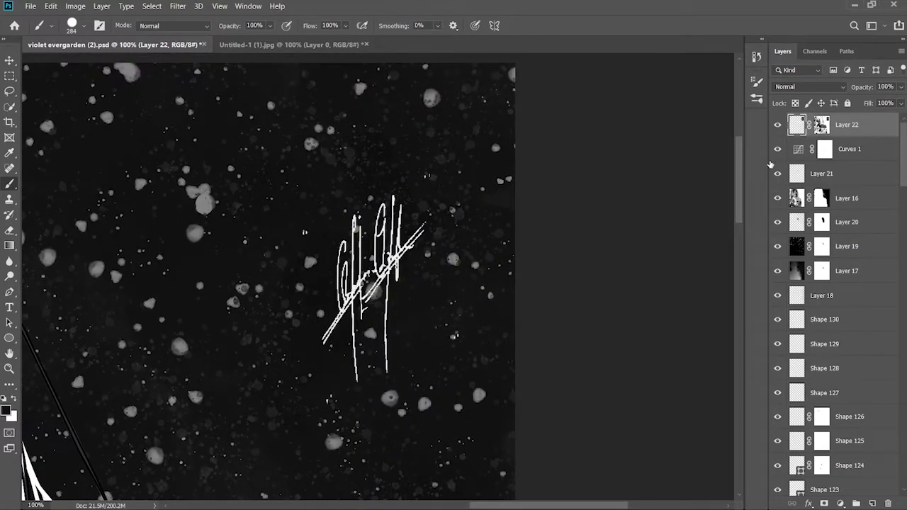
pyautogui.moveTo(465, 268); pyautogui.dragTo(483, 204)
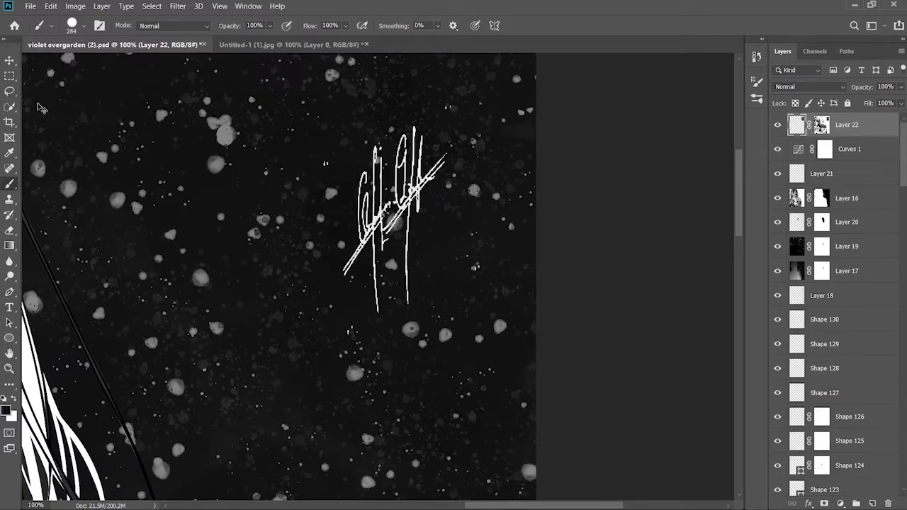
pyautogui.hotkey('ctrl', '0')
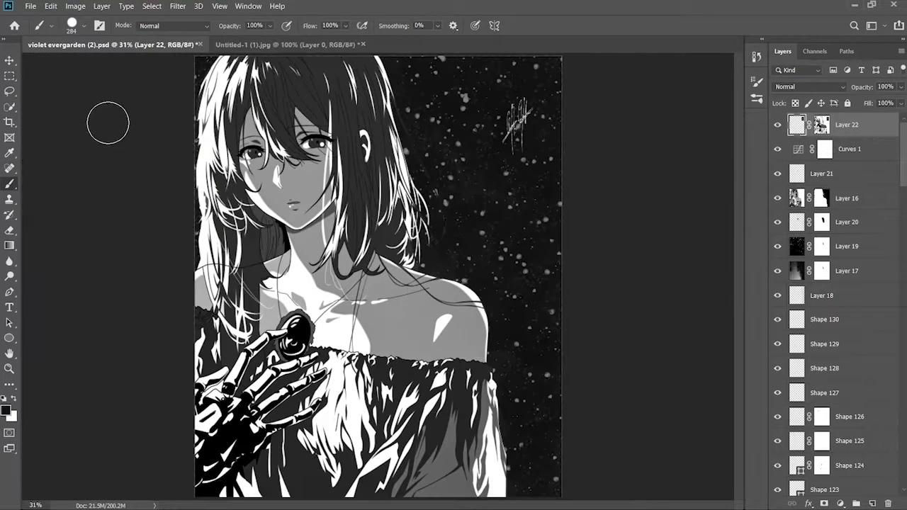
# - Scale the signature layer to about 129.81%, rotate it about -5.45° and position it beside the head
pyautogui.click(10, 61)
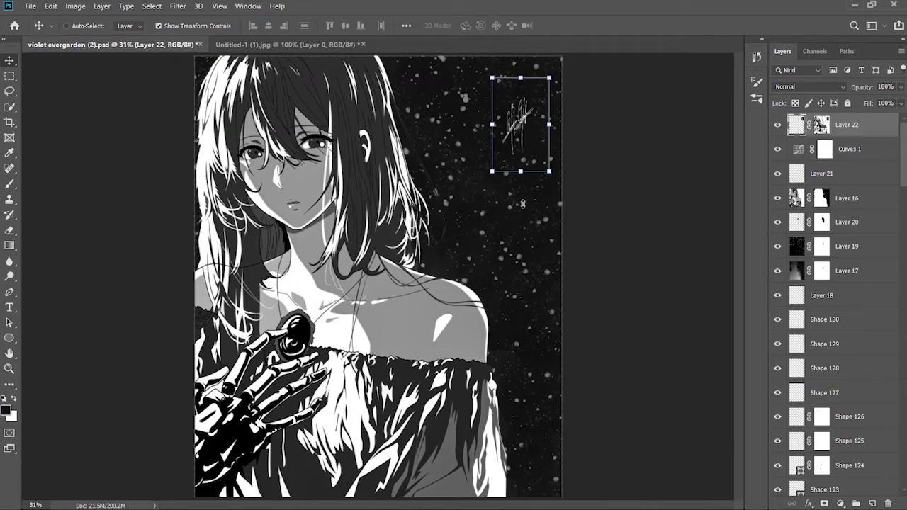
pyautogui.moveTo(523, 204); pyautogui.dragTo(524, 202)
pyautogui.moveTo(528, 160); pyautogui.dragTo(528, 159)
pyautogui.moveTo(569, 211); pyautogui.dragTo(575, 206)
pyautogui.moveTo(553, 166); pyautogui.dragTo(550, 160)
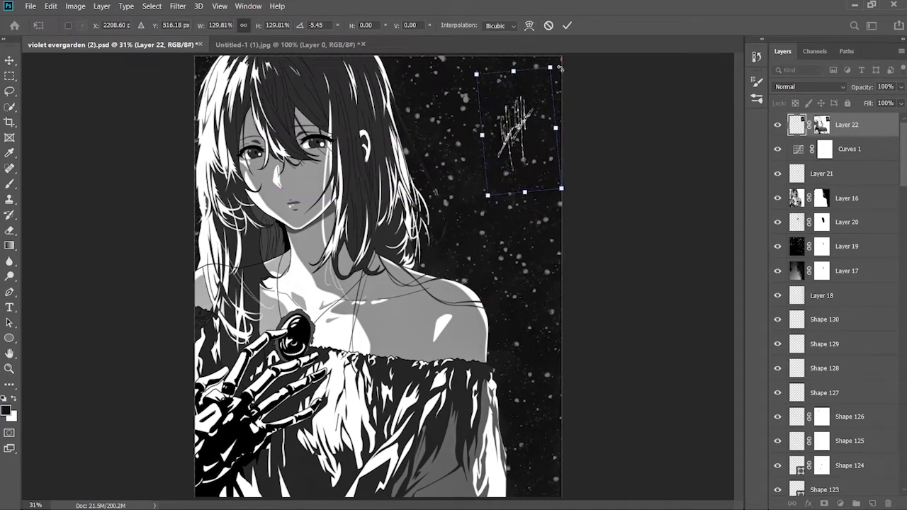
pyautogui.click(567, 25)
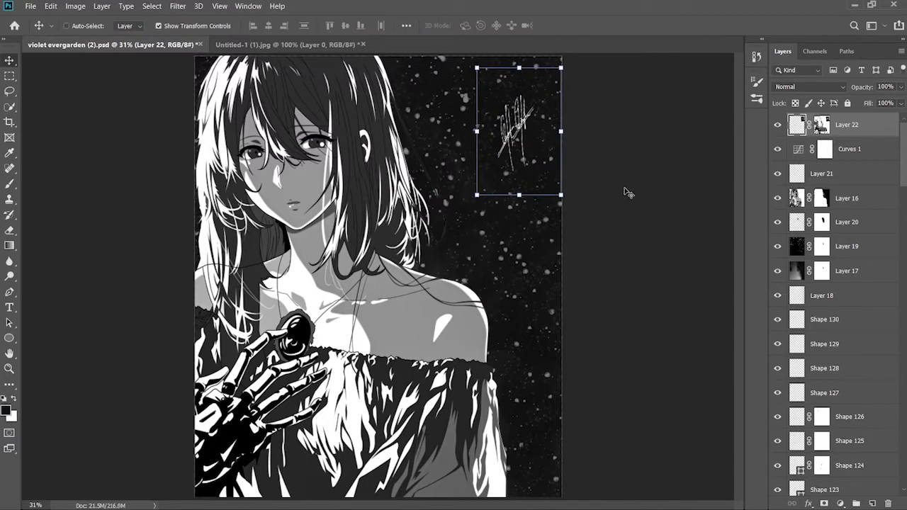
# - Stamp all visible layers into a new layer on top of the finished artwork and save the document
pyautogui.press('b')
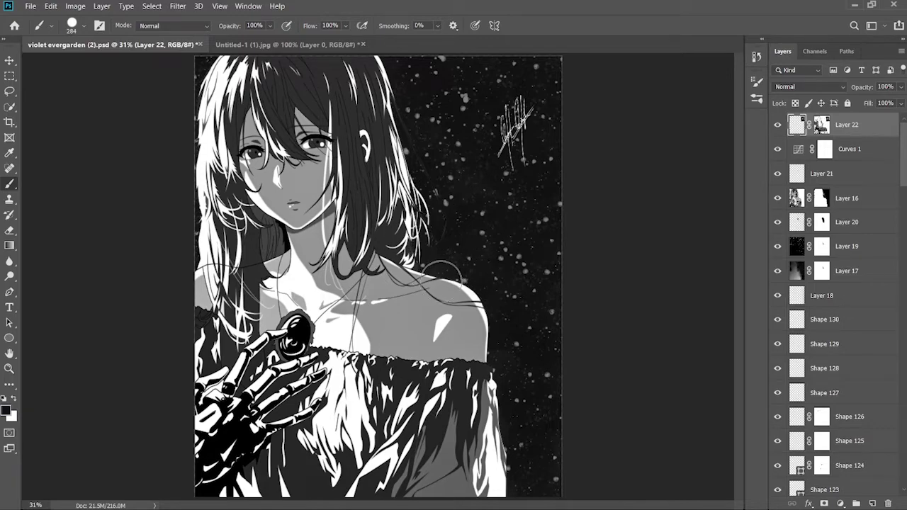
pyautogui.hotkey('ctrl', '+')
pyautogui.hotkey('ctrl', '+')
pyautogui.moveTo(246, 224)
pyautogui.mouseDown()
pyautogui.moveTo(385, 410)
pyautogui.moveTo(336, 281)
pyautogui.mouseUp()
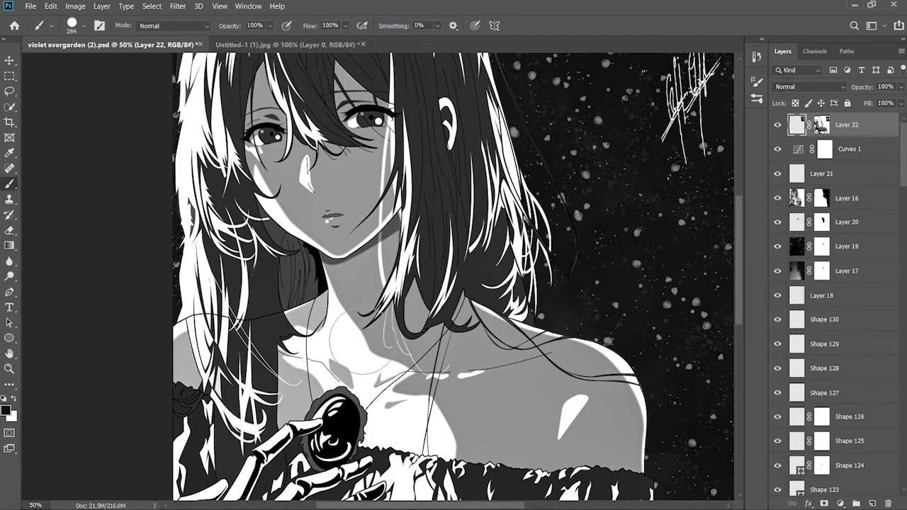
pyautogui.scroll(-3, 361, 336)
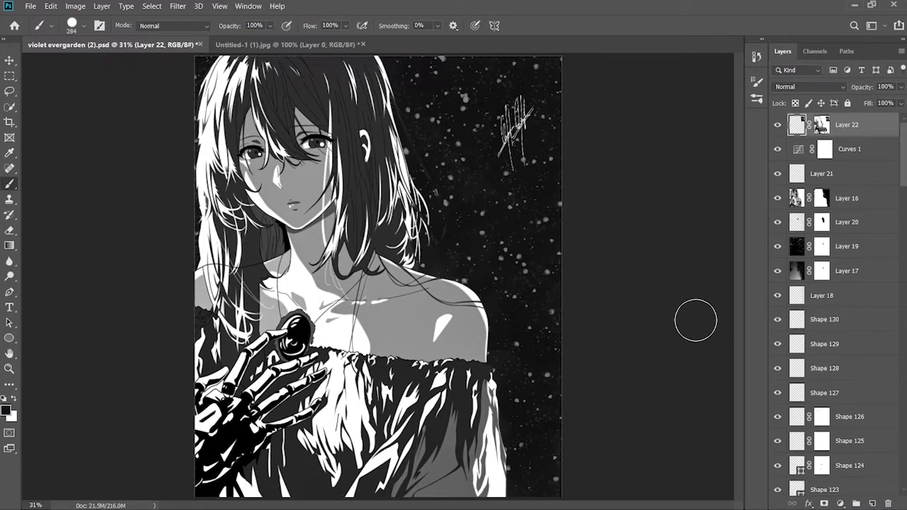
pyautogui.hotkey('ctrl', 'shift', 'alt', 'e')
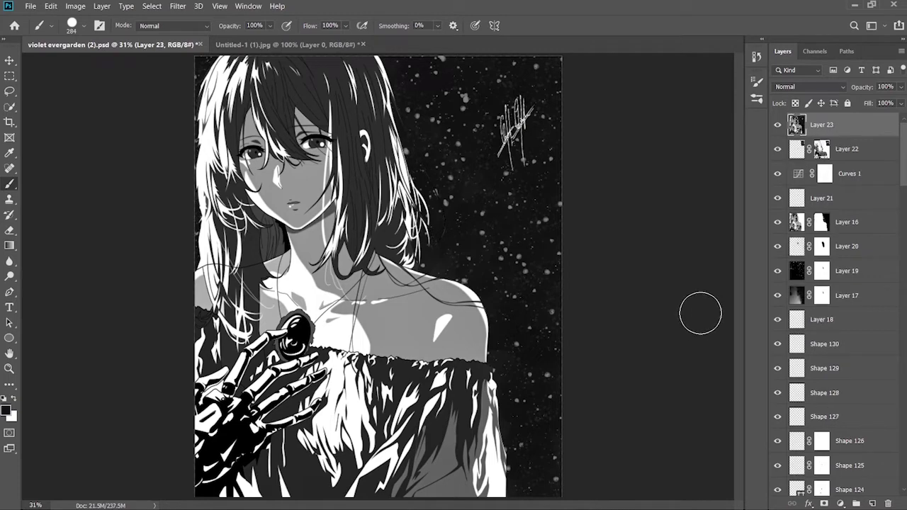
pyautogui.click(778, 126)
pyautogui.click(778, 126)
pyautogui.click(777, 126)
pyautogui.click(777, 126)
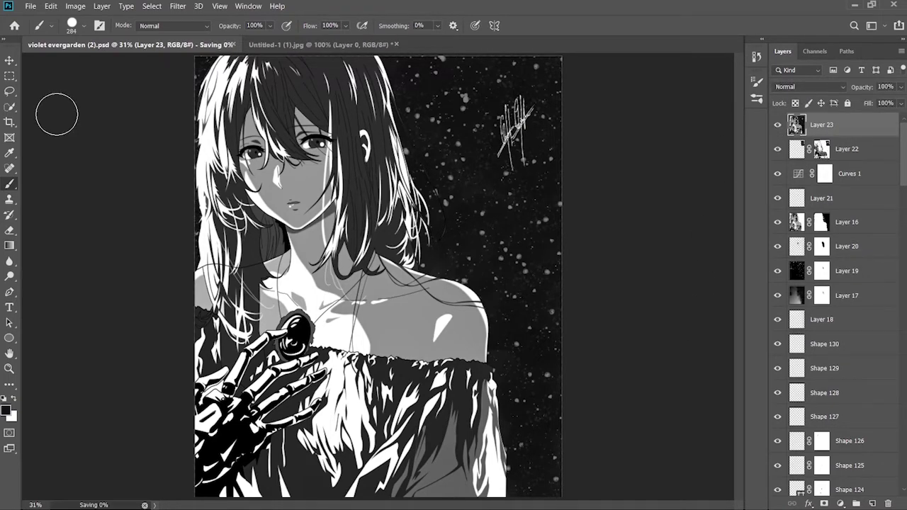